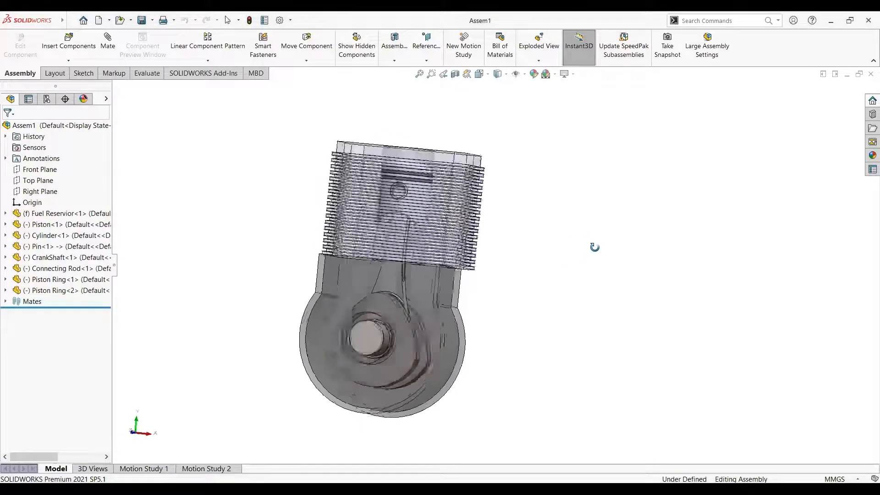
Make the whole Assem1 assembly transparent, and restore its previous transparency
middle_click_drag(346, 172, 342, 186)
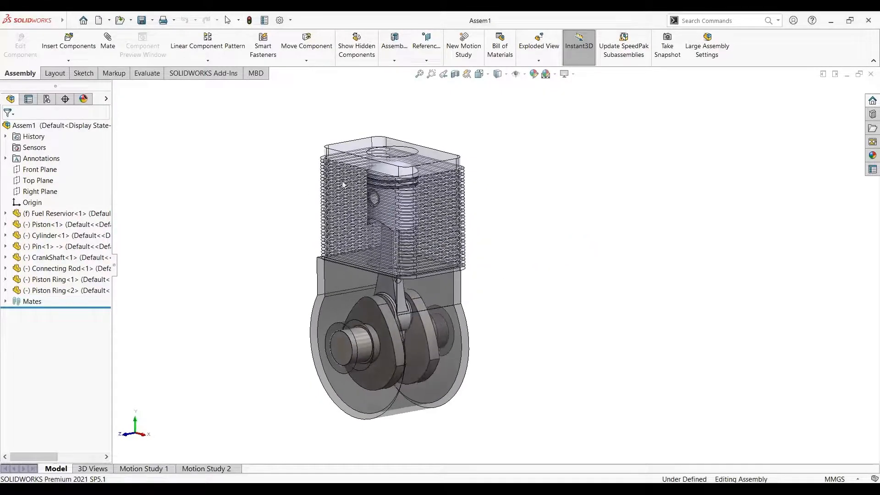
scroll(288, 197, "up", 1)
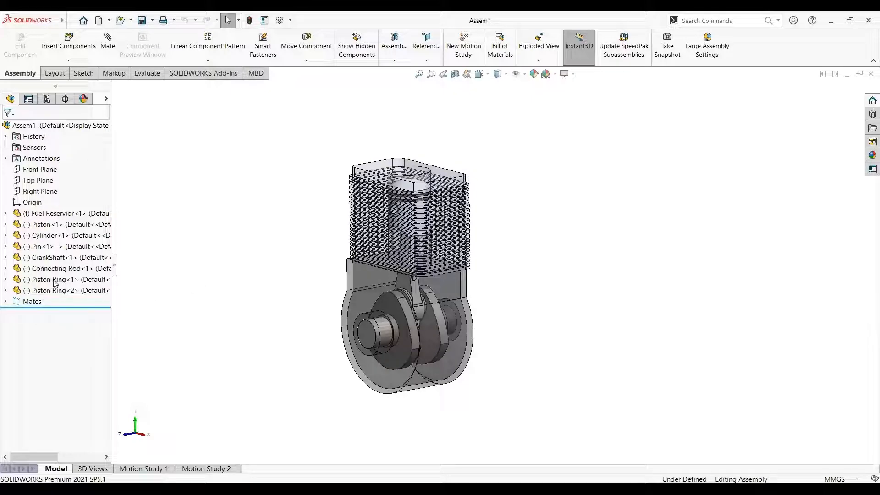
scroll(412, 336, "down", 2)
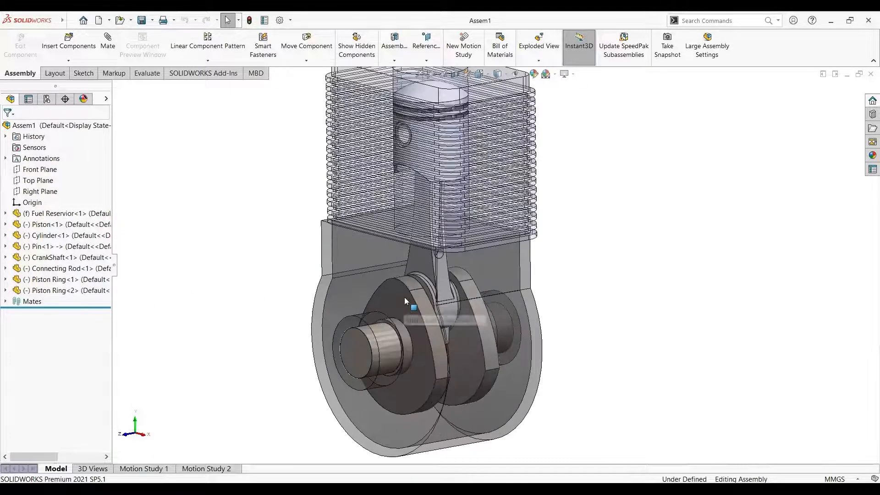
right_click(45, 127)
left_click(77, 95)
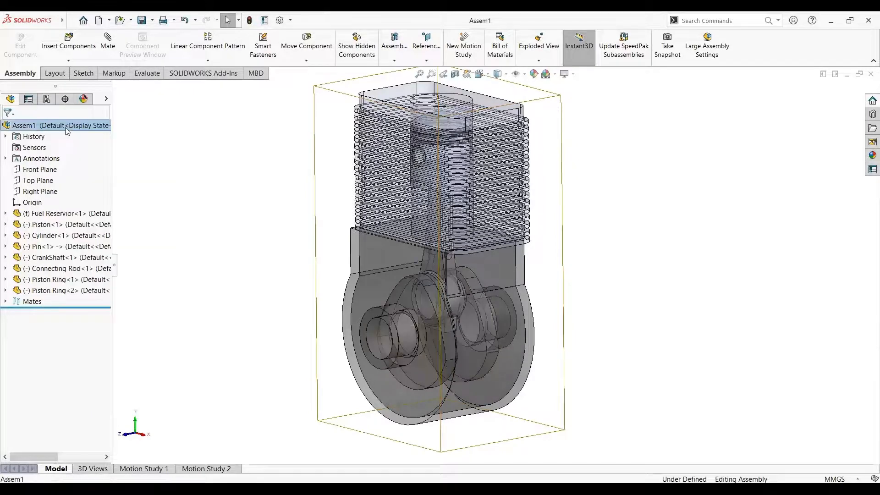
right_click(69, 131)
left_click(98, 102)
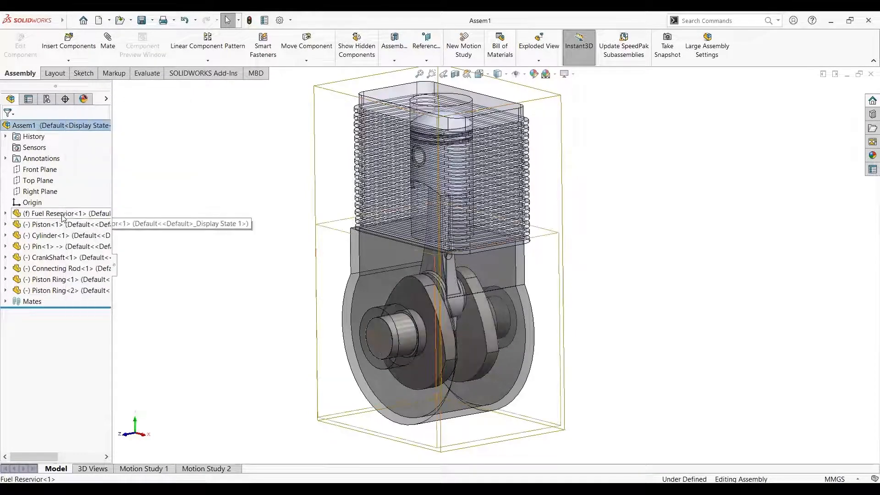
Turn off the Fuel Reservior component's transparency to view it solid, and make it transparent again
left_click(62, 218)
left_click(138, 189)
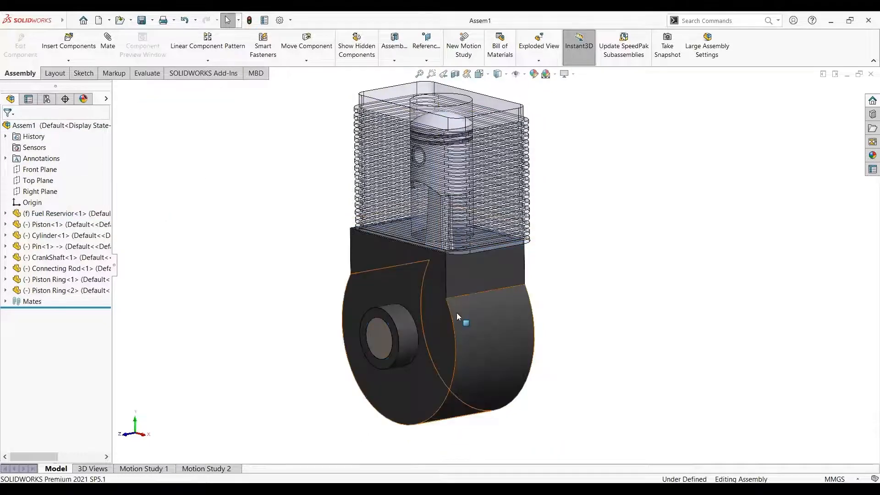
scroll(457, 311, "down", 3)
middle_click_drag(459, 307, 432, 288)
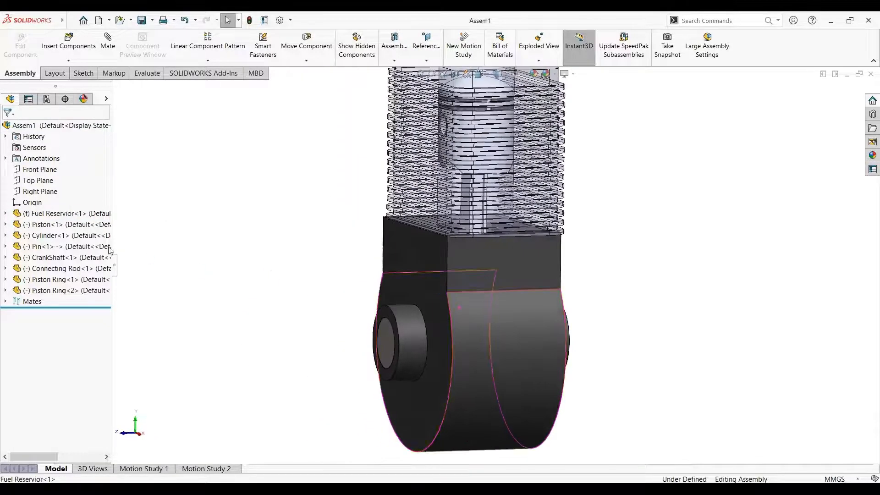
right_click(80, 215)
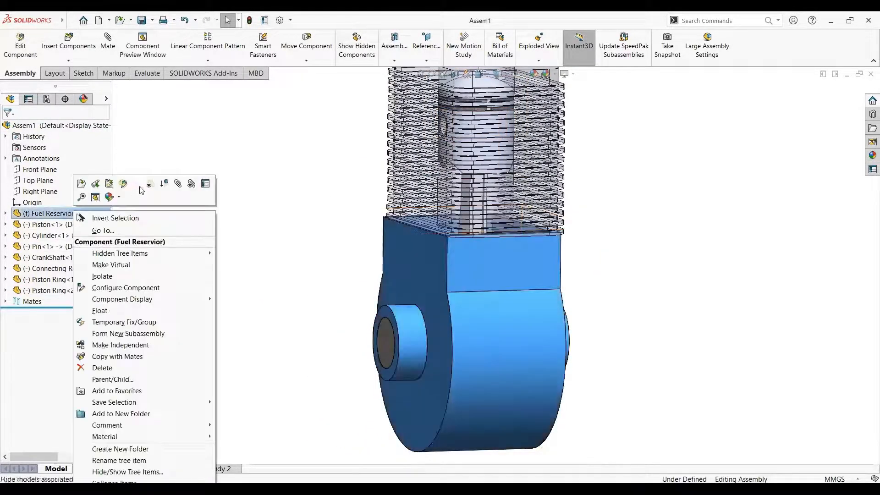
left_click(149, 186)
Examine the crankshaft, connecting rod and piston through the transparent crankcase and cylinder
scroll(482, 316, "down", 3)
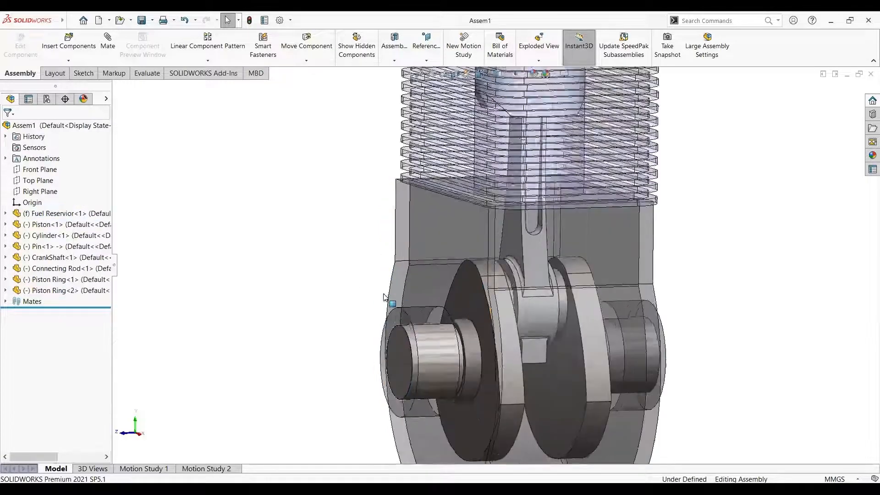
middle_click_drag(482, 316, 507, 270)
scroll(507, 270, "up", 4)
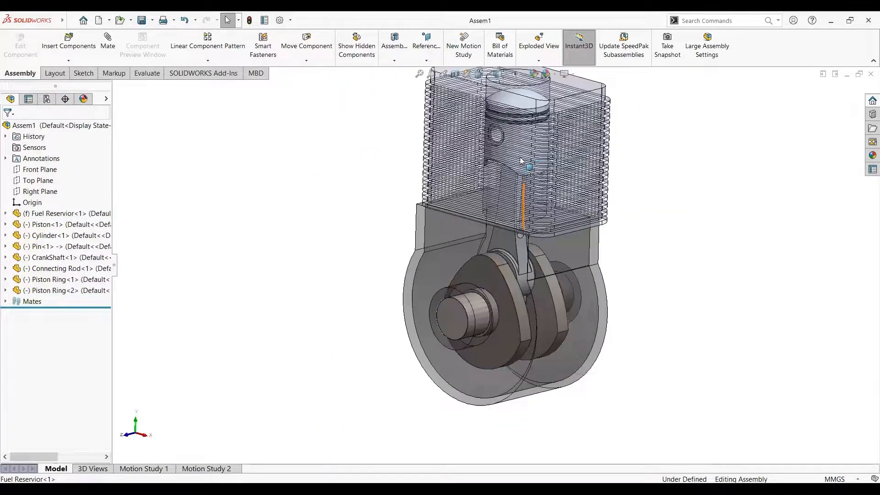
scroll(530, 121, "down", 4)
scroll(520, 300, "up", 3)
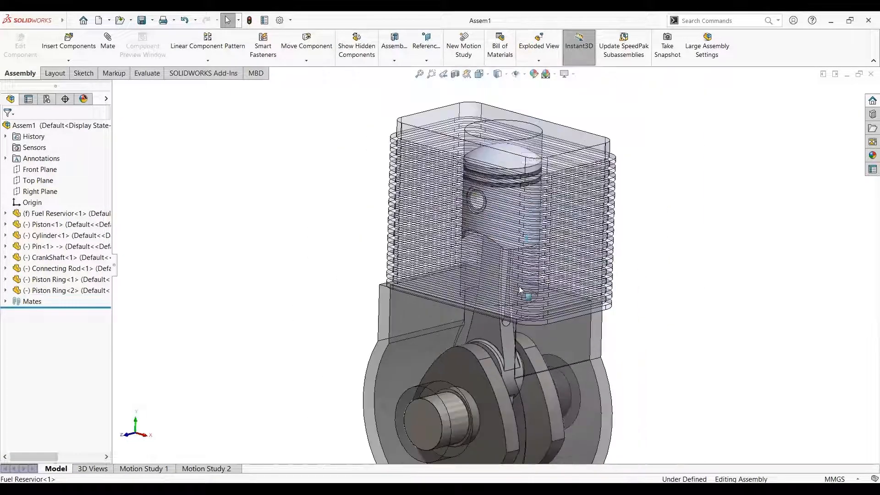
scroll(519, 300, "down", 2)
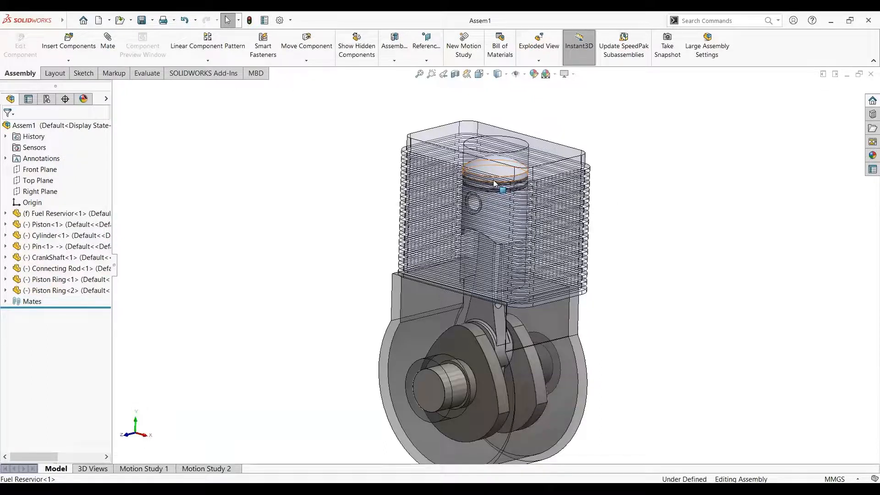
Load the SOLIDWORKS Motion and SOLIDWORKS Simulation add-ins
left_click(211, 75)
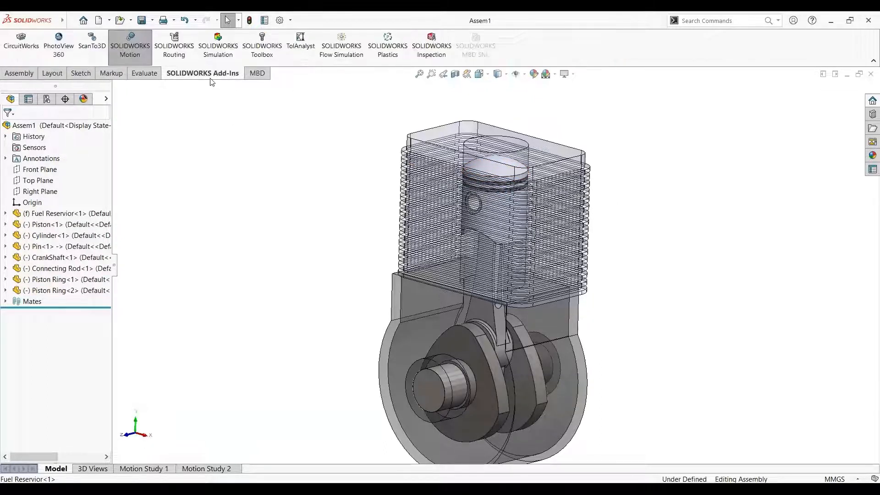
left_click(121, 57)
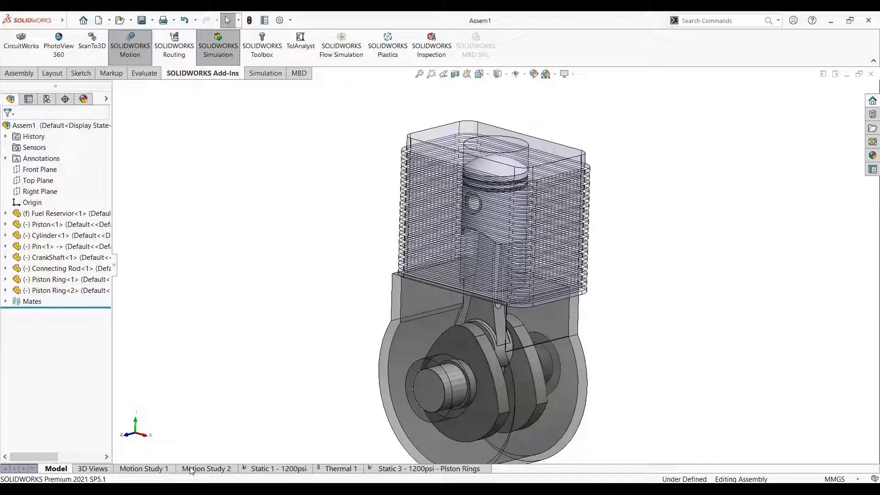
scroll(519, 391, "down", 2)
scroll(519, 390, "up", 2)
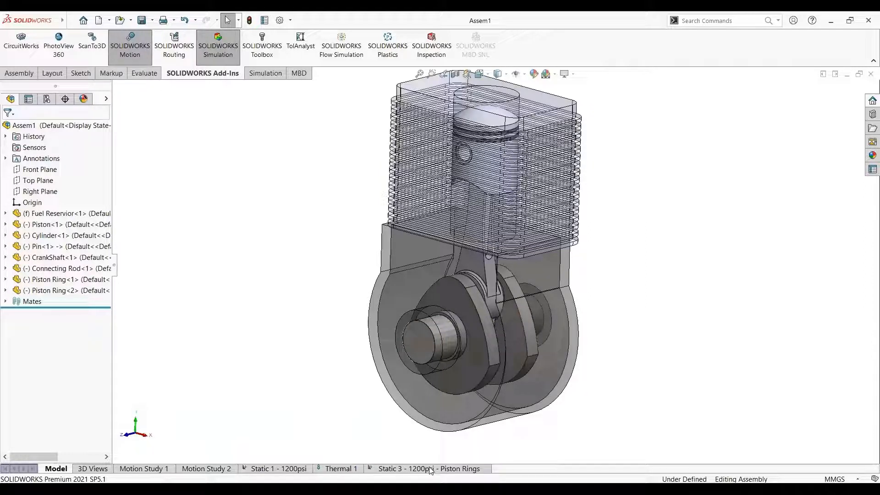
Bring up the Simulation commands, view Motion Study 1, and return to the model
left_click(270, 74)
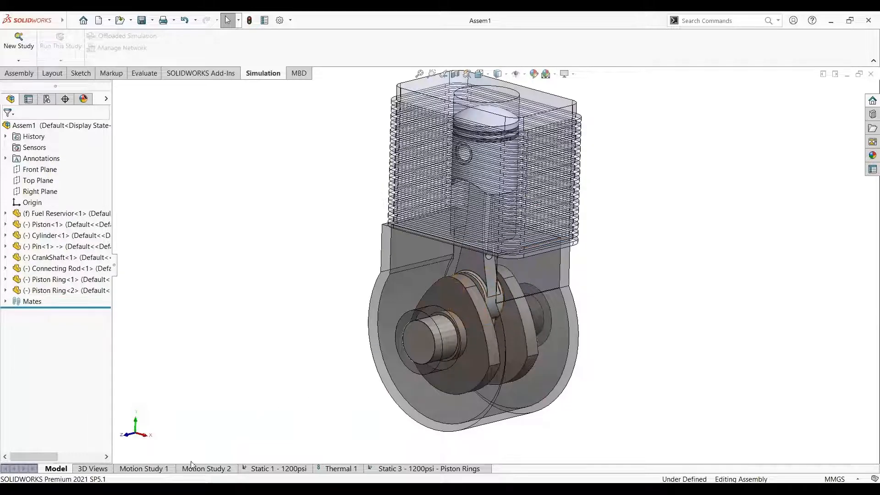
left_click(151, 468)
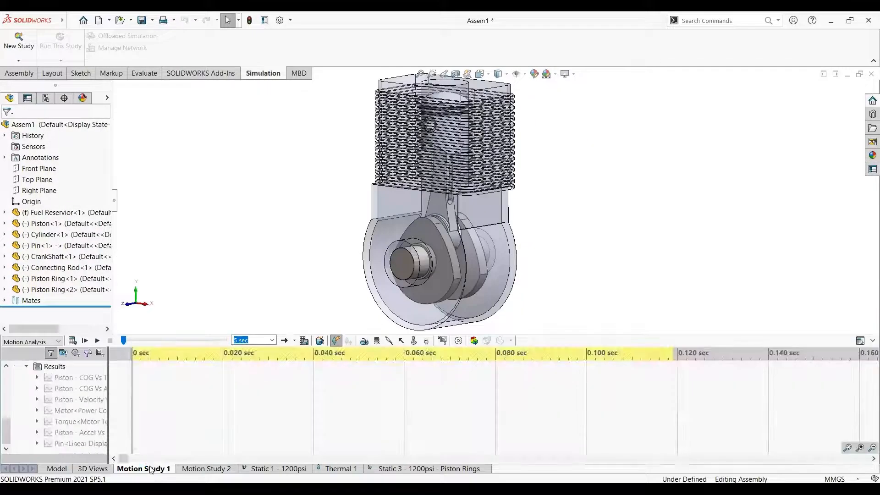
left_click(57, 468)
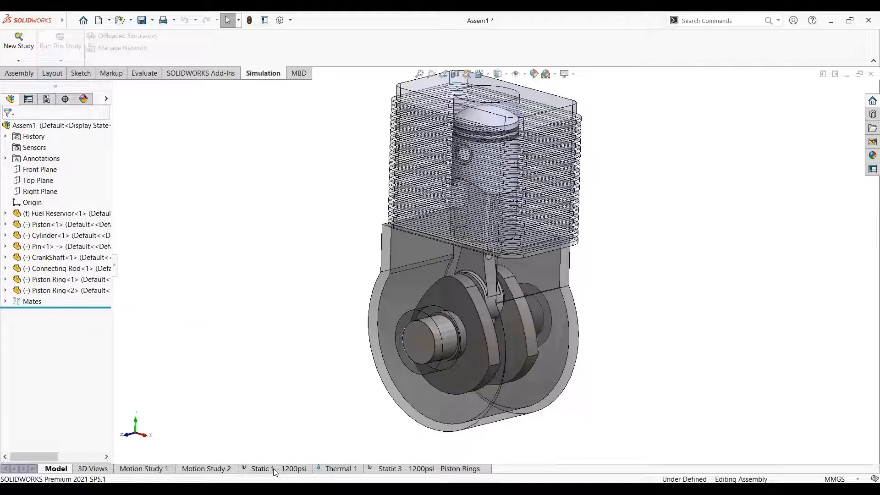
Open the Static 1 - 1200psi study and enlarge its study tree to review the setup
left_click(287, 469)
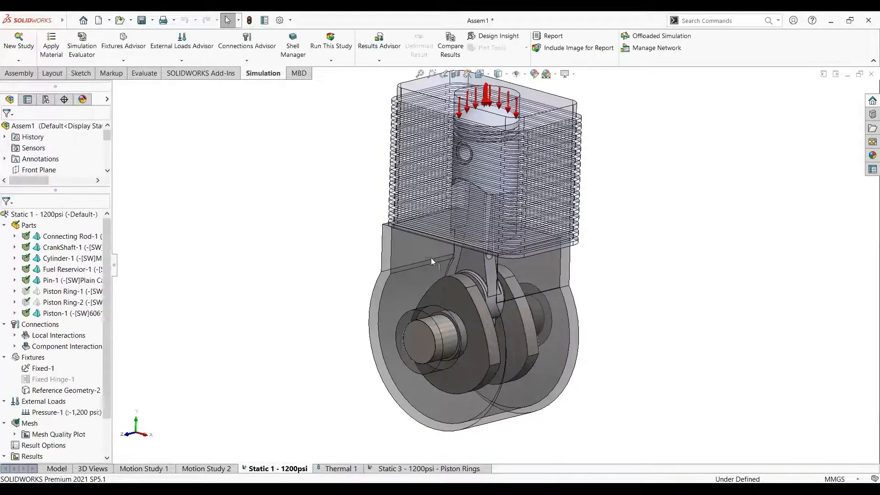
scroll(71, 266, "down", 3)
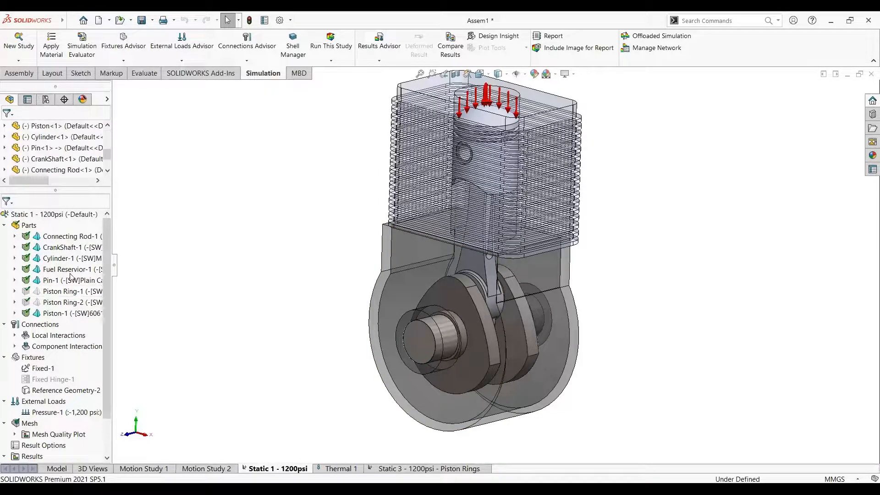
scroll(30, 172, "up", 3)
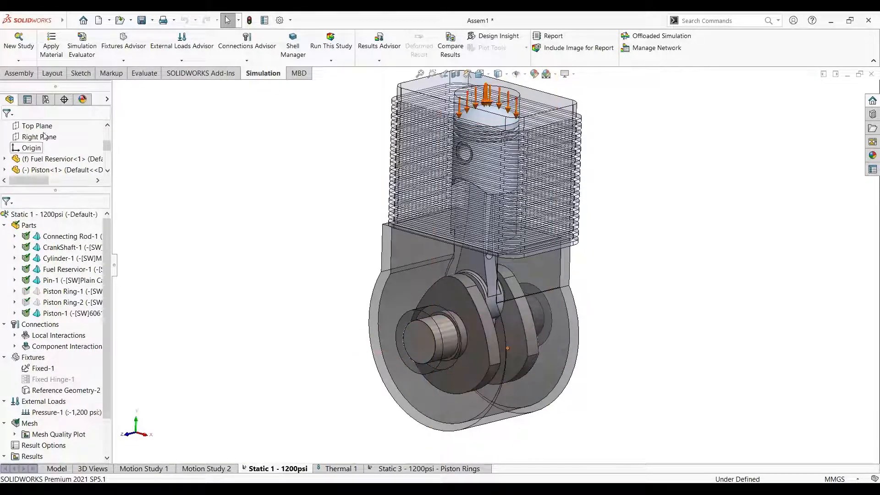
scroll(59, 161, "down", 2)
scroll(57, 162, "up", 5)
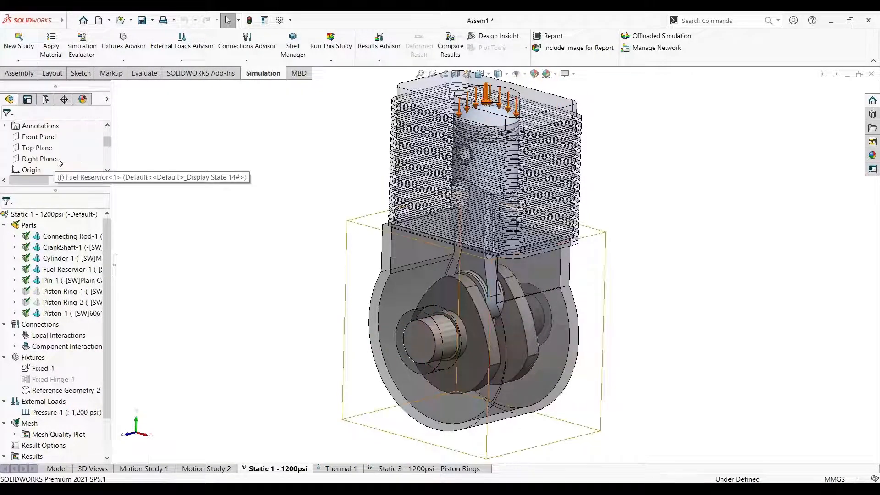
left_click_drag(51, 189, 51, 161)
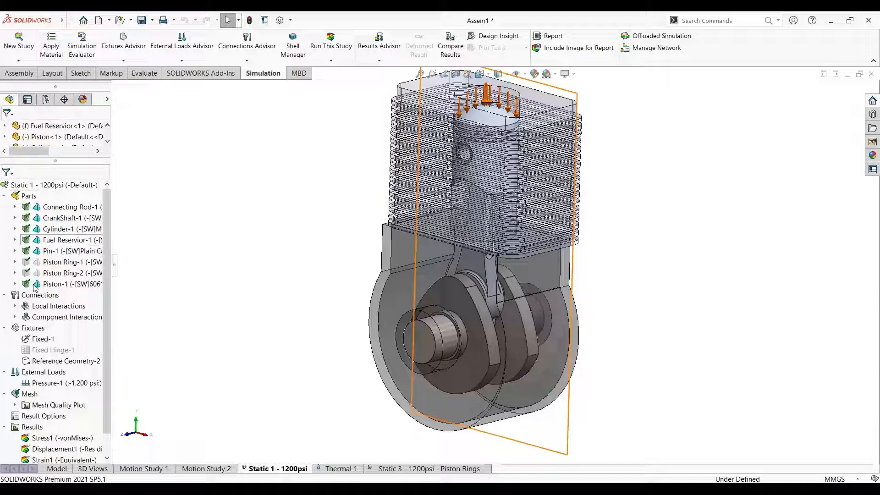
left_click(65, 469)
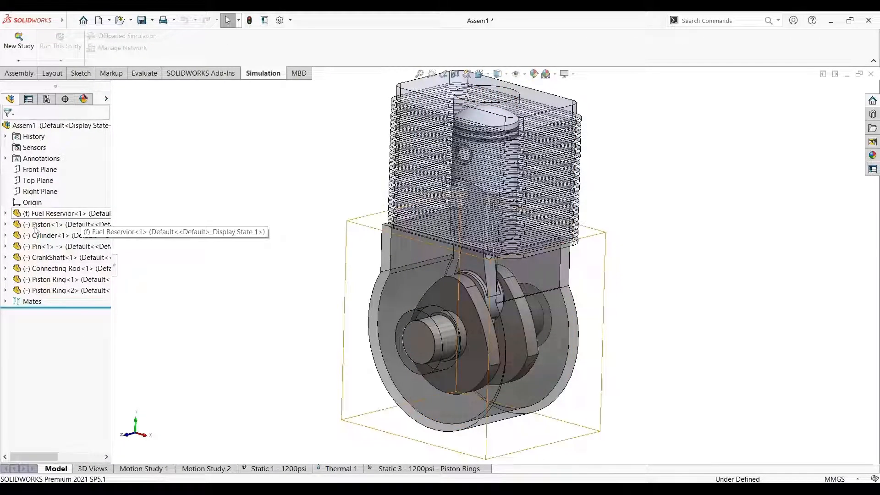
left_click(21, 44)
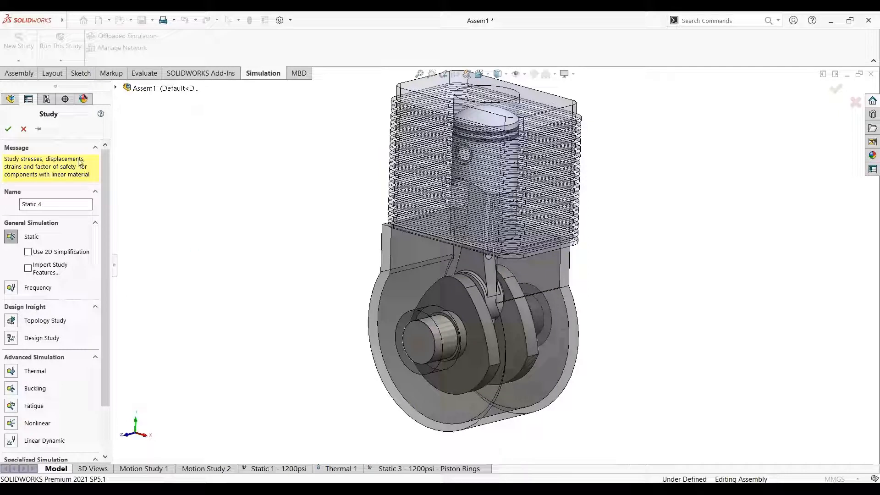
left_click(23, 129)
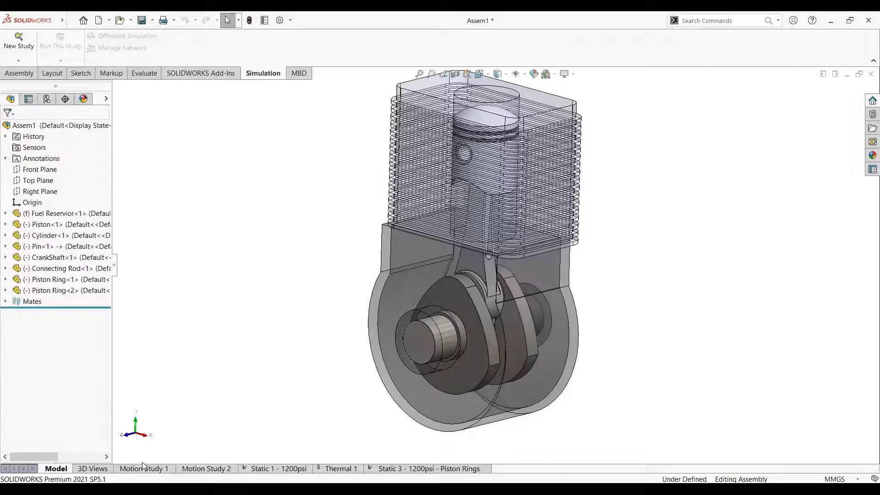
Reopen the Static 1 - 1200psi study and widen the study tree so full part and material names fit
left_click(280, 467)
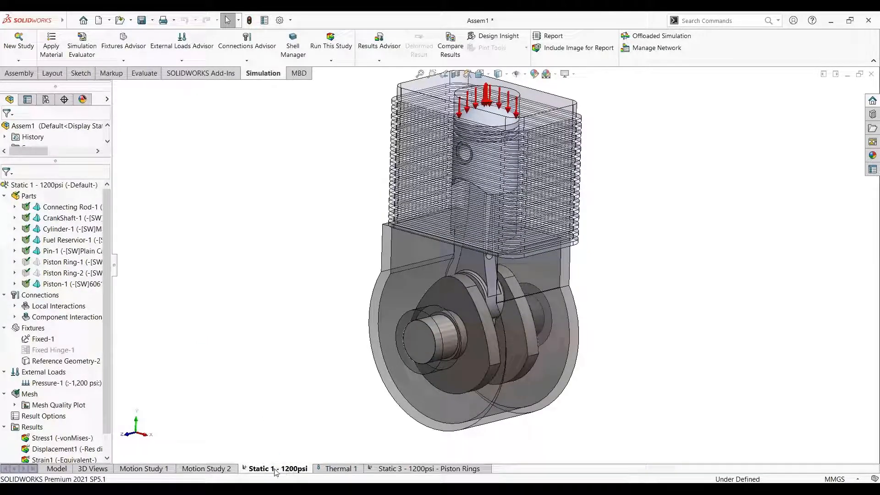
right_click(248, 469)
left_click(309, 374)
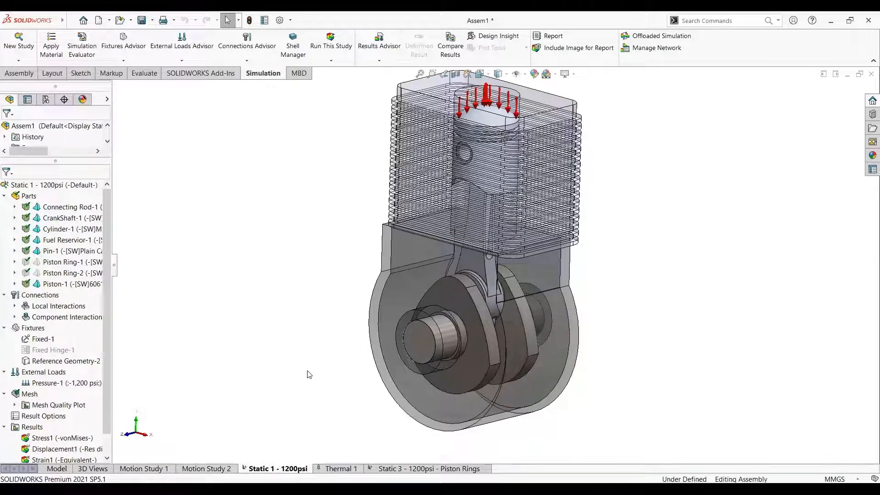
left_click(44, 338)
left_click(197, 413)
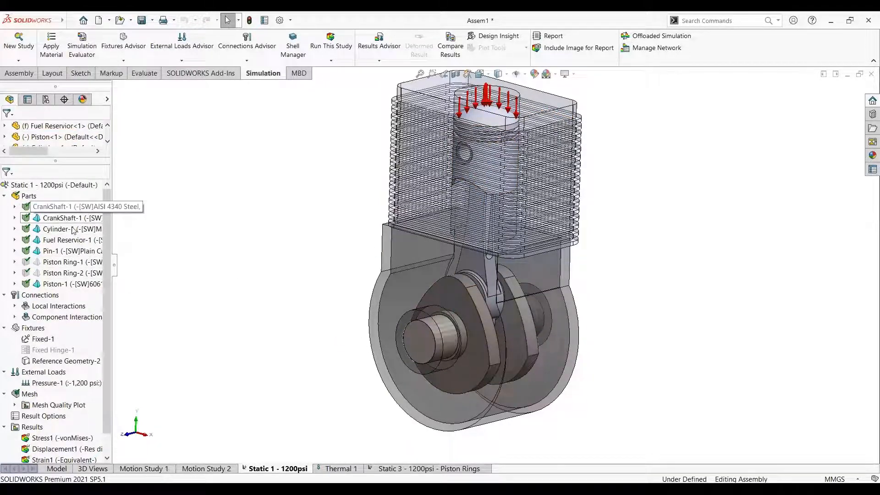
left_click_drag(114, 269, 190, 268)
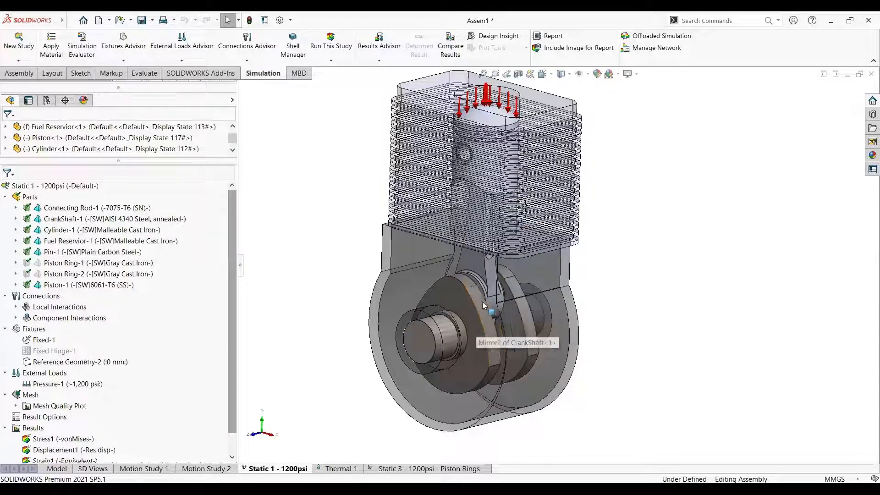
Highlight each part of the study in turn, from the connecting rod to the piston, to review its assigned material
scroll(482, 302, "down", 2)
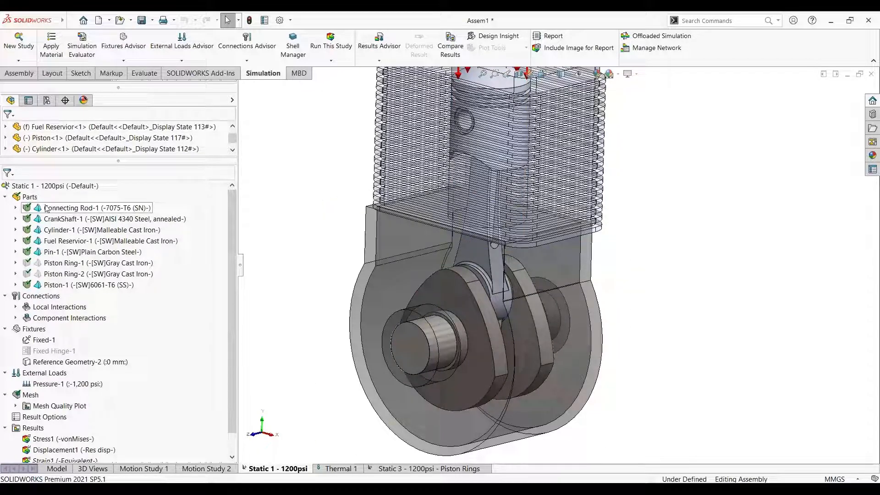
left_click(78, 209)
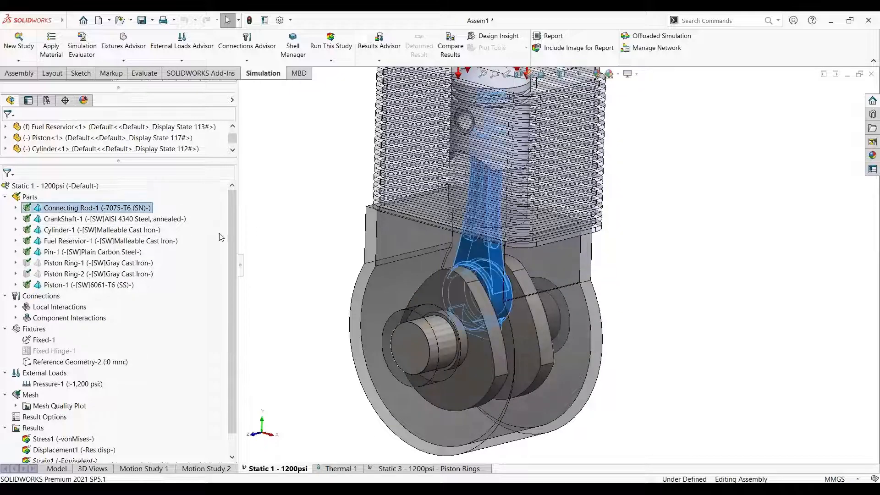
left_click(118, 219)
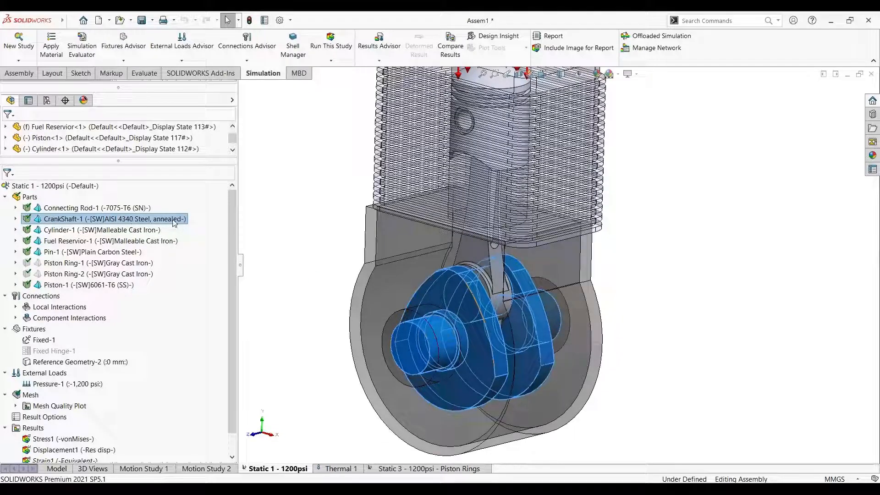
left_click(114, 231)
left_click(111, 241)
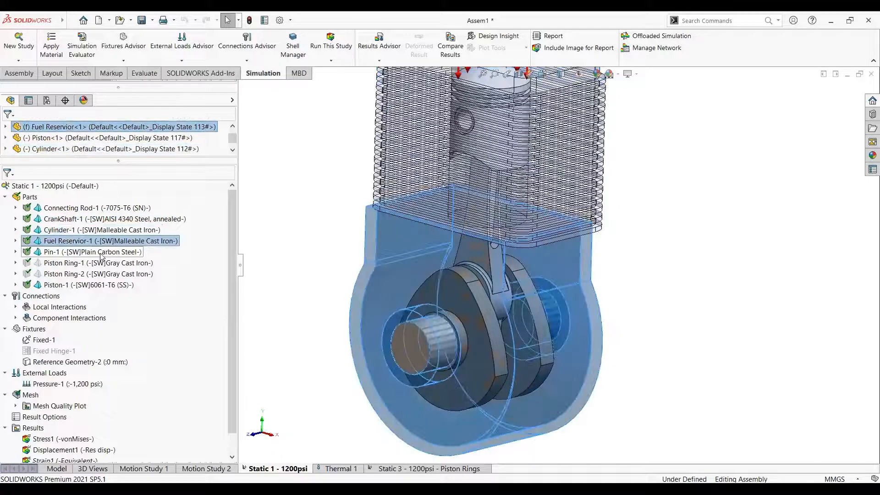
left_click(110, 252)
left_click(109, 263)
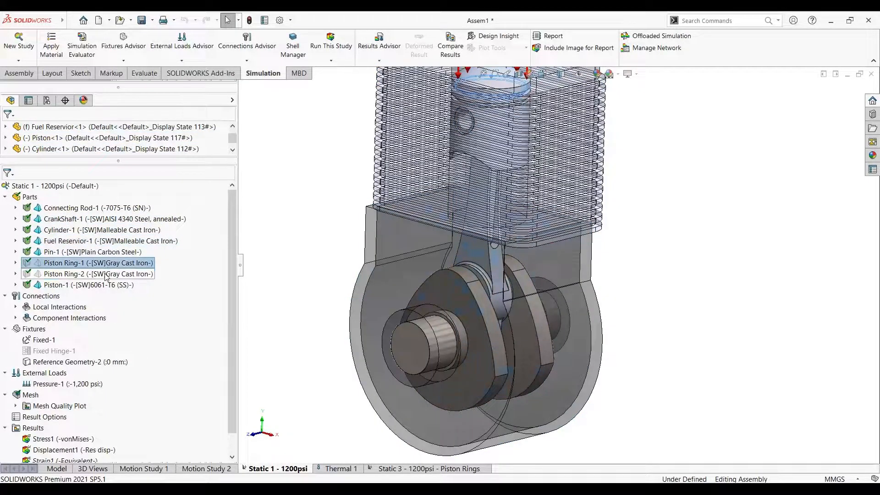
left_click(105, 274)
left_click(87, 286)
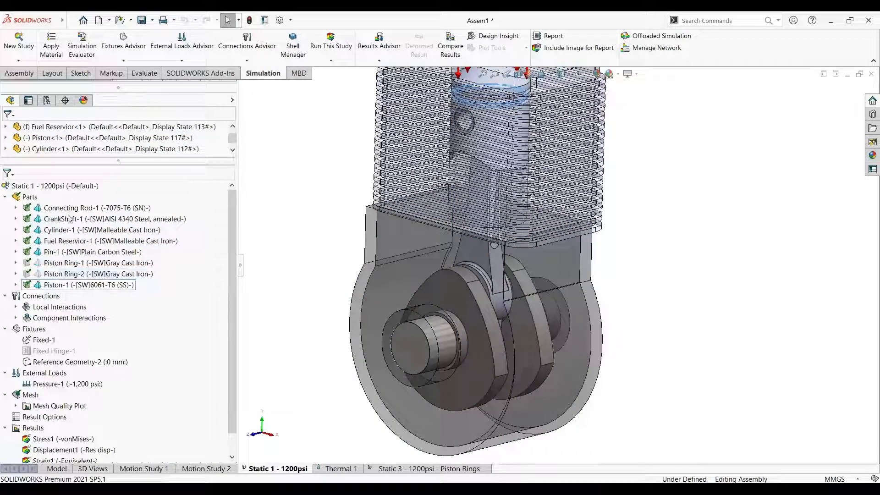
Open the material library for all parts of the study and browse the available materials
right_click(34, 198)
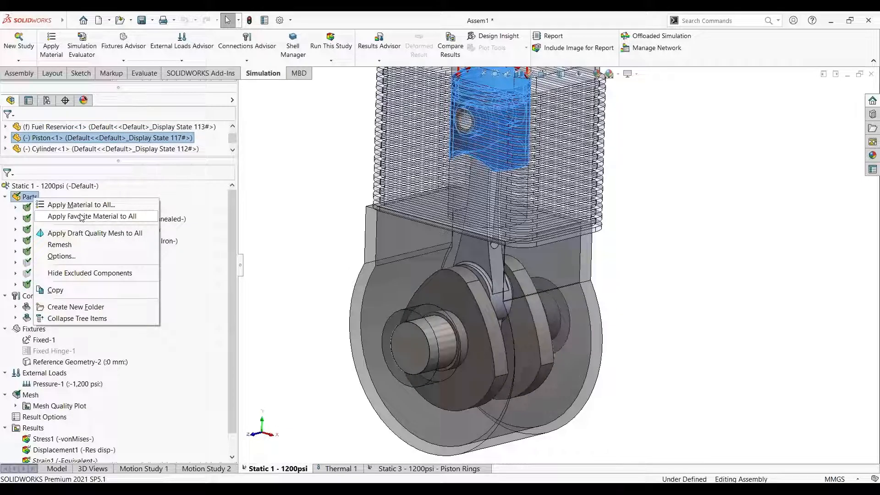
mouse_move(81, 218)
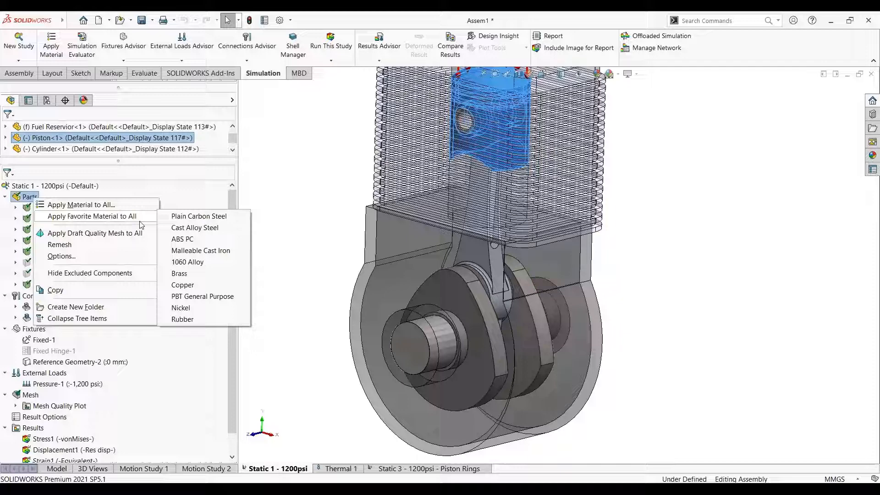
left_click(103, 206)
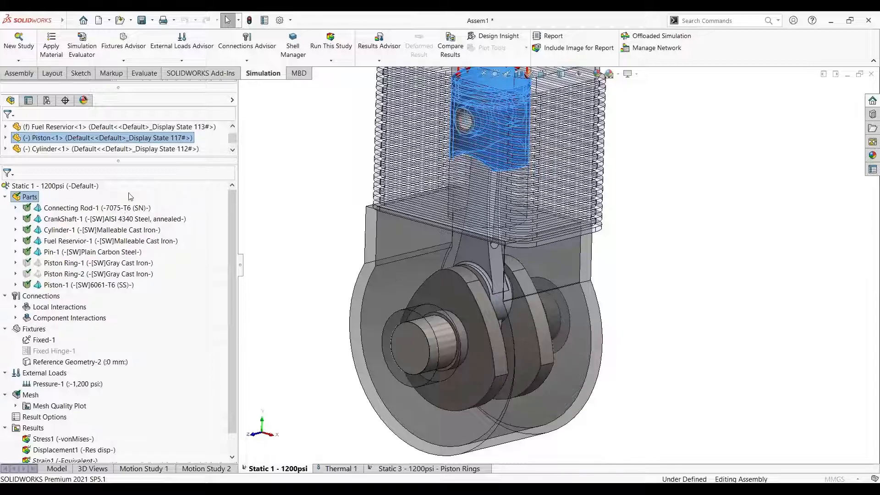
double_click(61, 208)
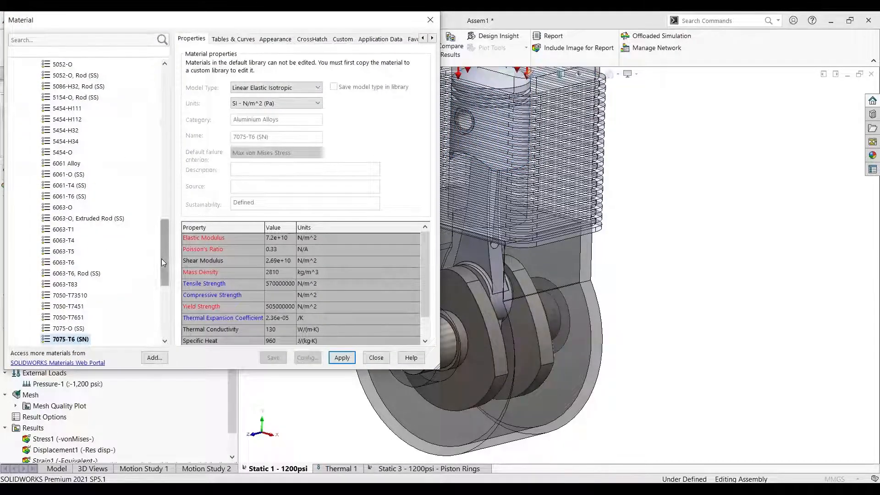
left_click_drag(161, 259, 187, 104)
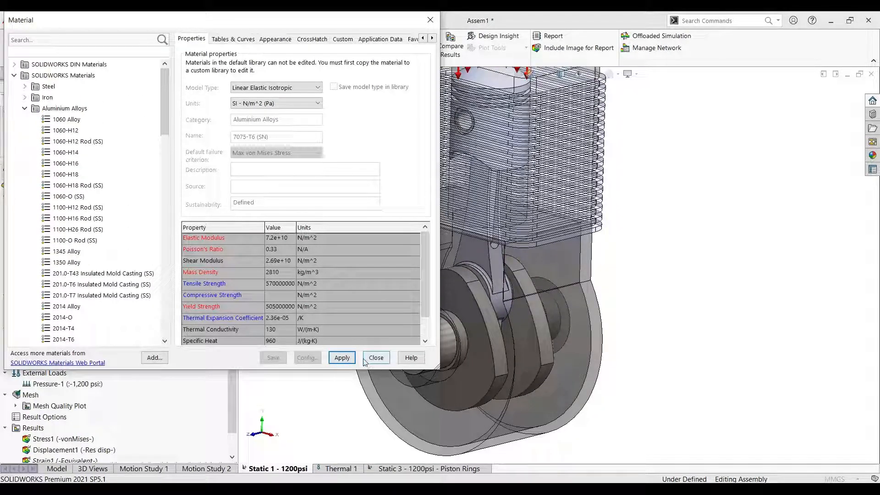
scroll(64, 238, "down", 15)
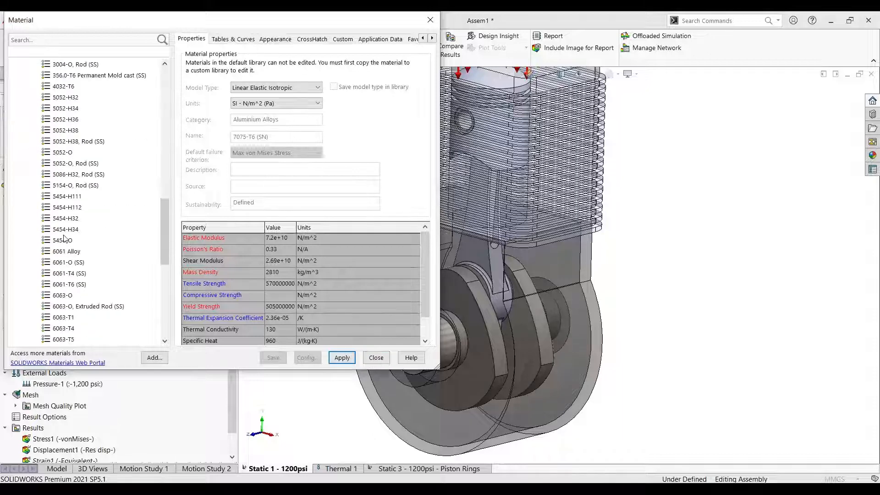
scroll(70, 281, "down", 9)
scroll(24, 344, "down", 1)
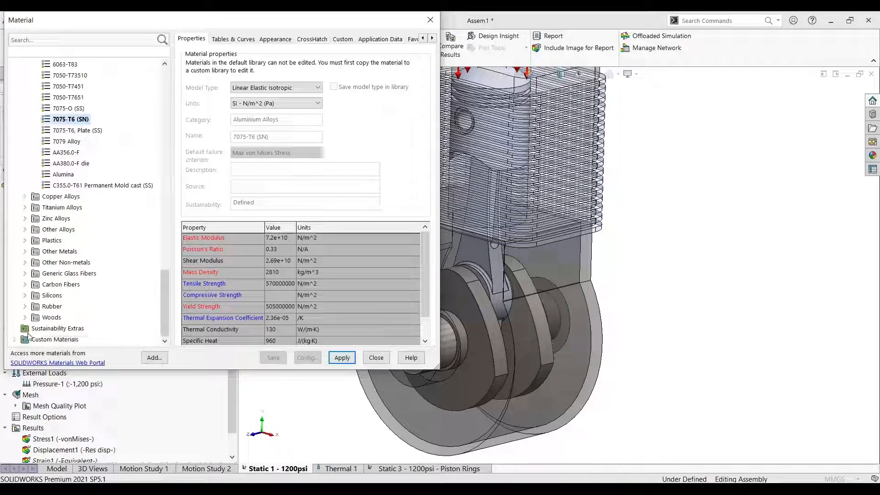
Expand the custom materials, view the properties of Custom Plastic, and close the material library without applying anything
left_click(15, 339)
left_click(35, 339)
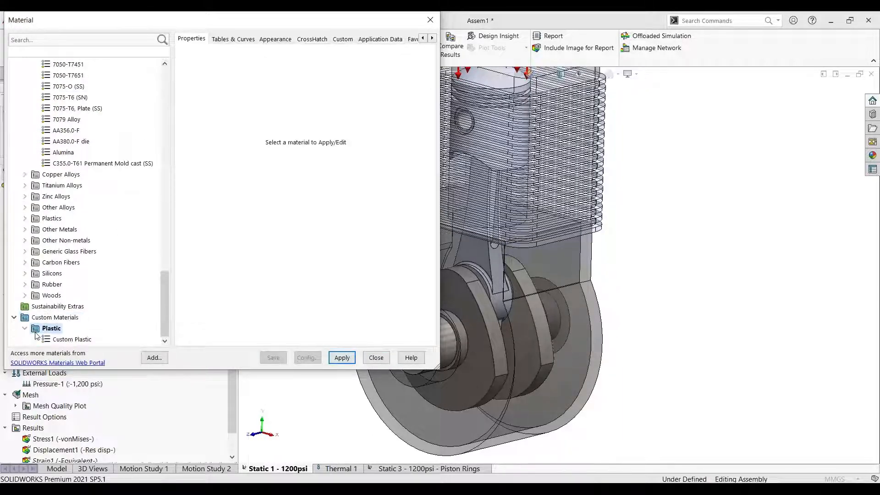
left_click(60, 339)
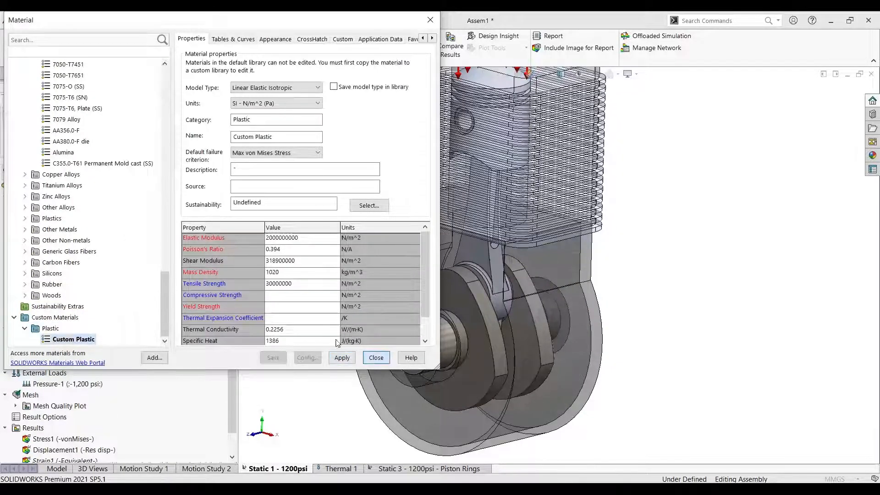
left_click(376, 358)
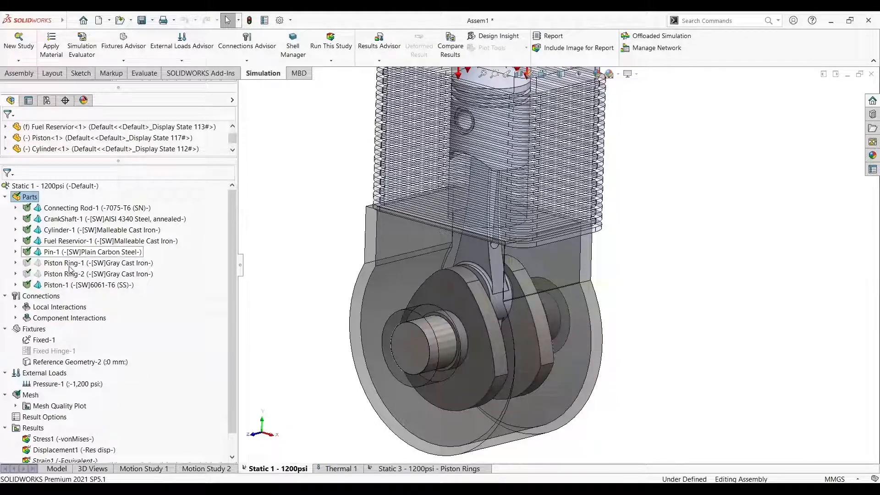
View the options available for the connecting rod, highlight the crankshaft and the cylinder, and clear the selection
left_click(62, 211)
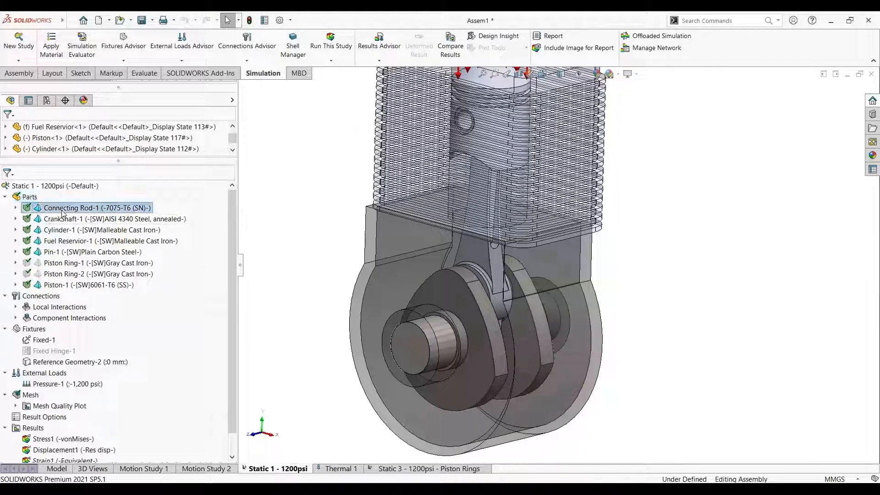
right_click(62, 212)
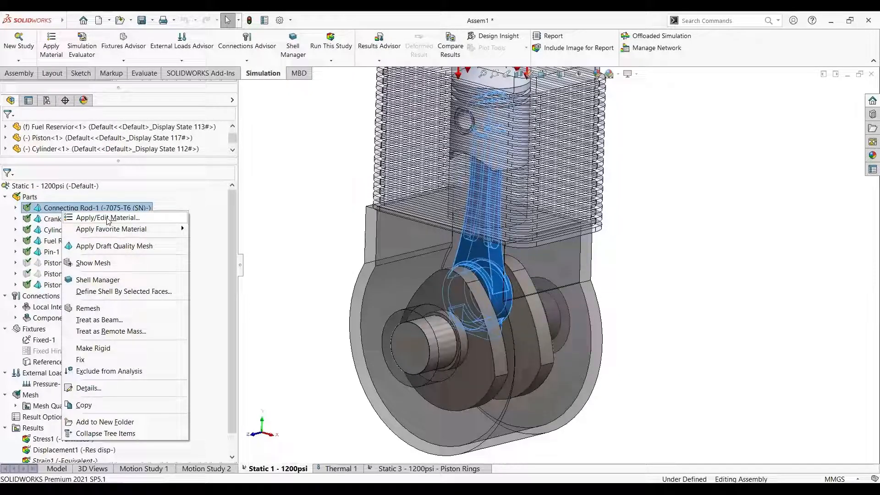
left_click(57, 218)
left_click(57, 218)
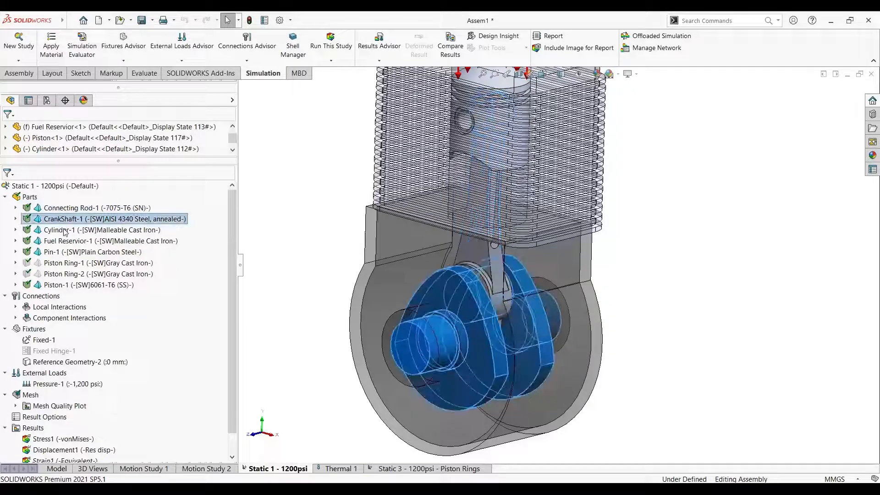
left_click(57, 227)
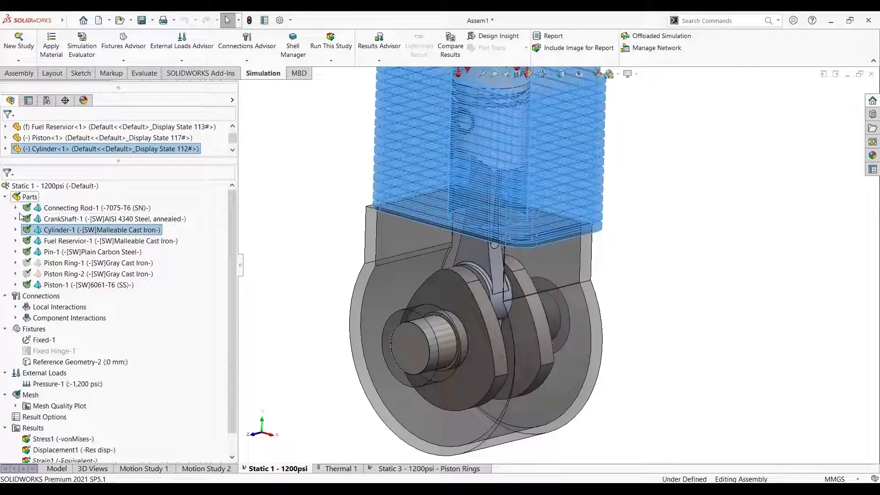
left_click(273, 269)
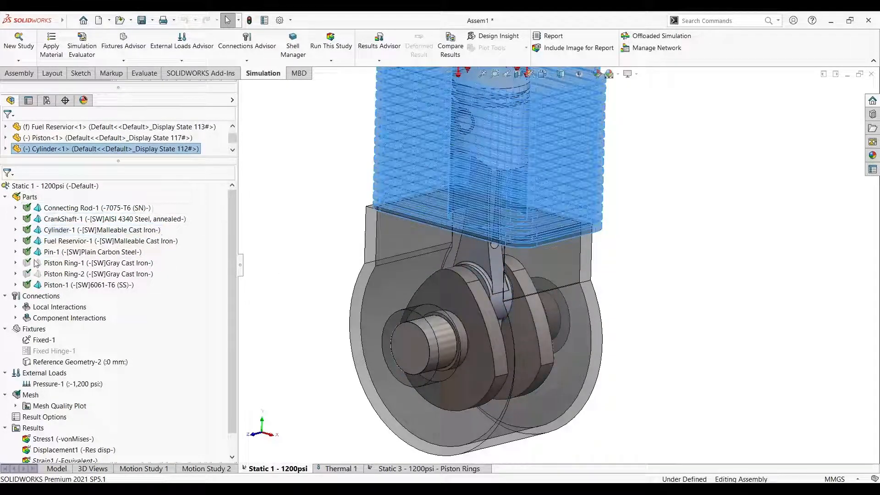
Collapse the study's parts, expand its local interactions, and highlight the piston–cylinder contact set
left_click(5, 197)
scroll(503, 241, "up", 1)
scroll(515, 168, "down", 1)
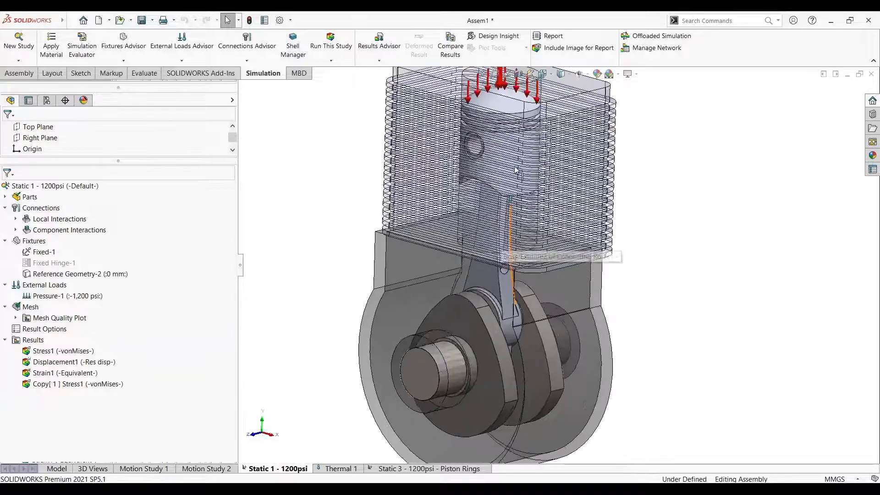
left_click(15, 218)
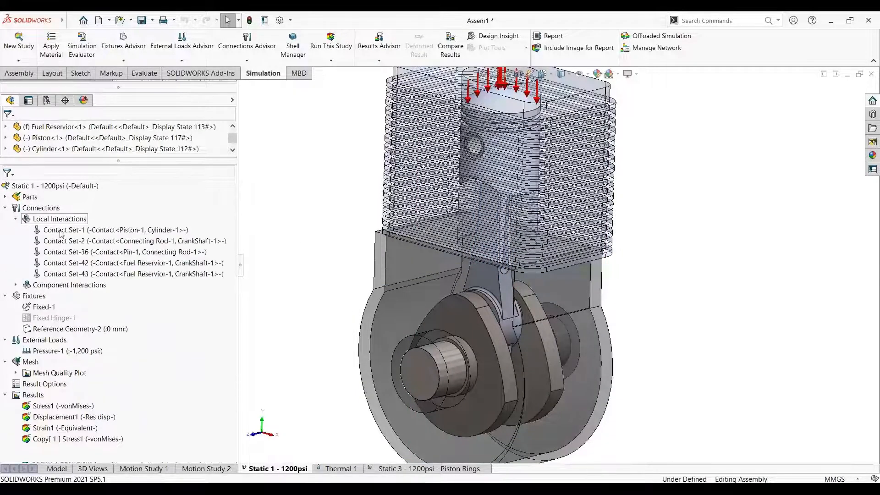
left_click(97, 230)
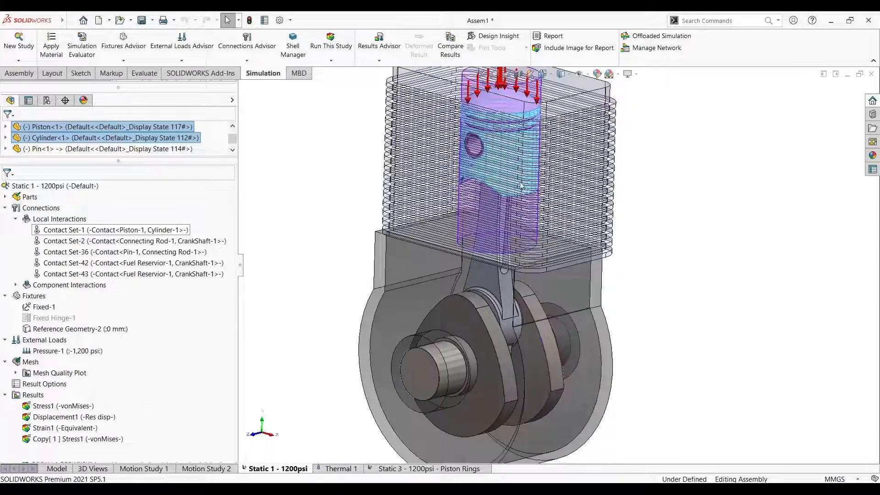
Examine the pressure load on the piston's top face inside the cylinder from close up
scroll(500, 321, "down", 4)
scroll(469, 293, "up", 6)
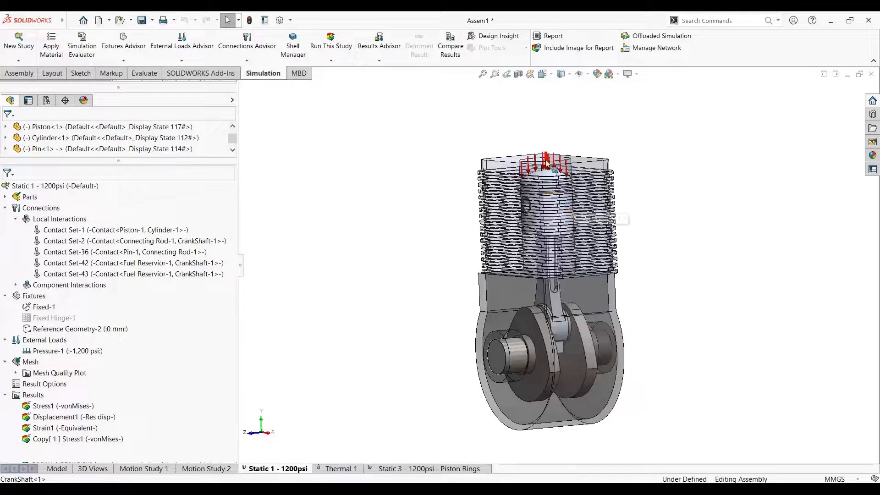
scroll(553, 201, "down", 2)
scroll(553, 204, "down", 3)
middle_click_drag(553, 204, 585, 234)
scroll(545, 162, "down", 4)
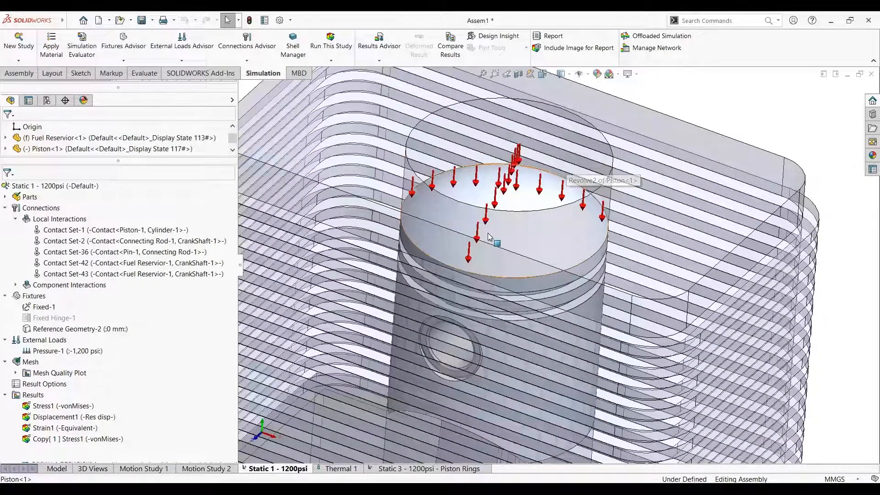
scroll(513, 279, "up", 3)
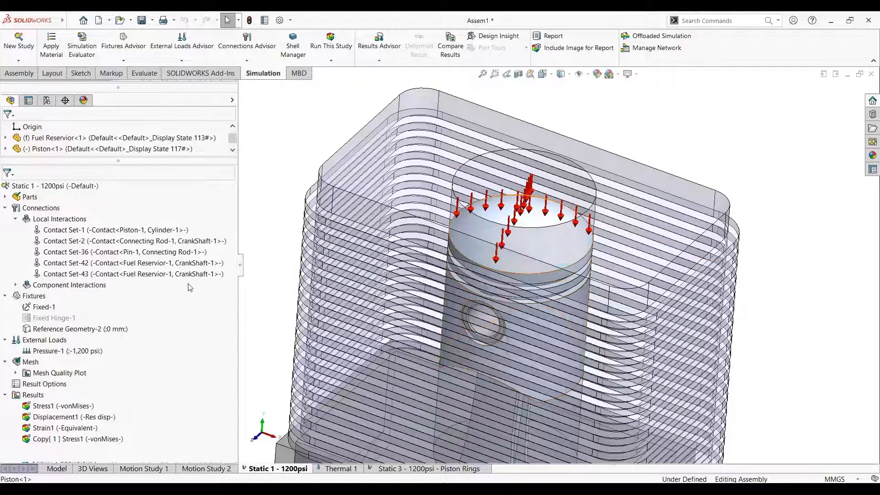
Highlight Contact Set-1 again and examine the piston and cylinder faces it pairs
left_click(95, 230)
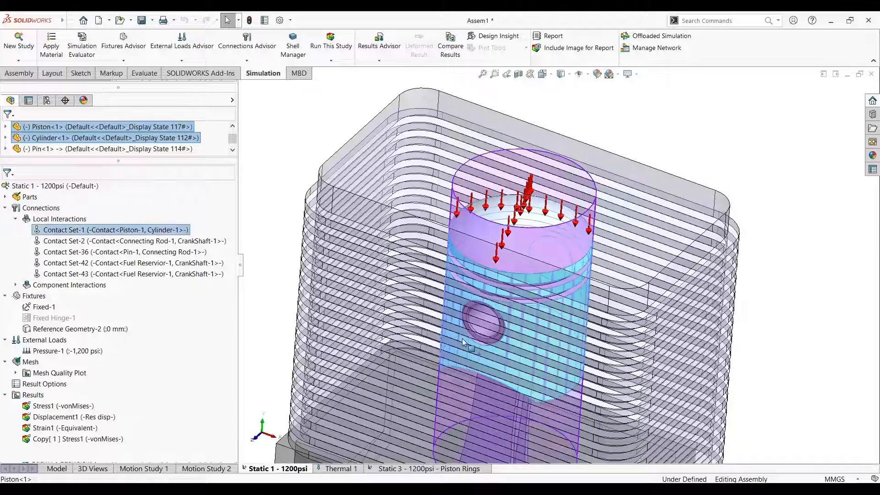
scroll(495, 369, "up", 3)
scroll(495, 369, "down", 3)
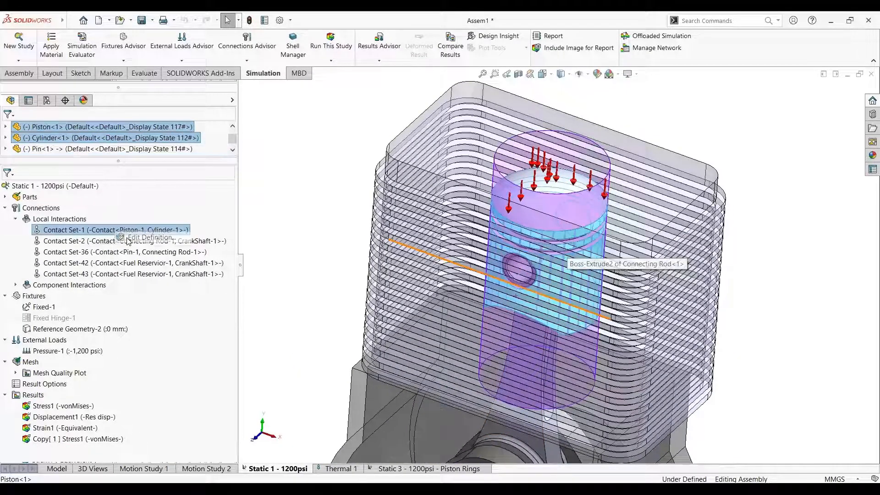
Open the definition of Contact Set-1, check its piston and cylinder face sets, collapse its properties, and close it without changes
double_click(166, 230)
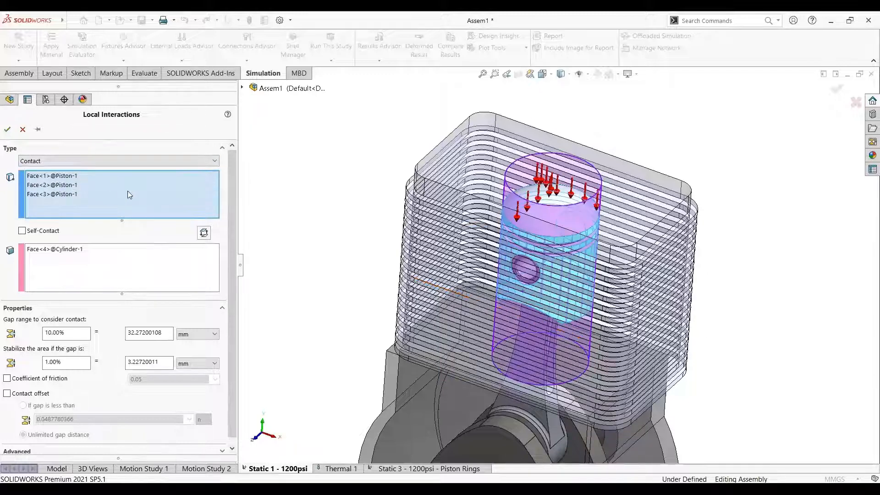
left_click(81, 252)
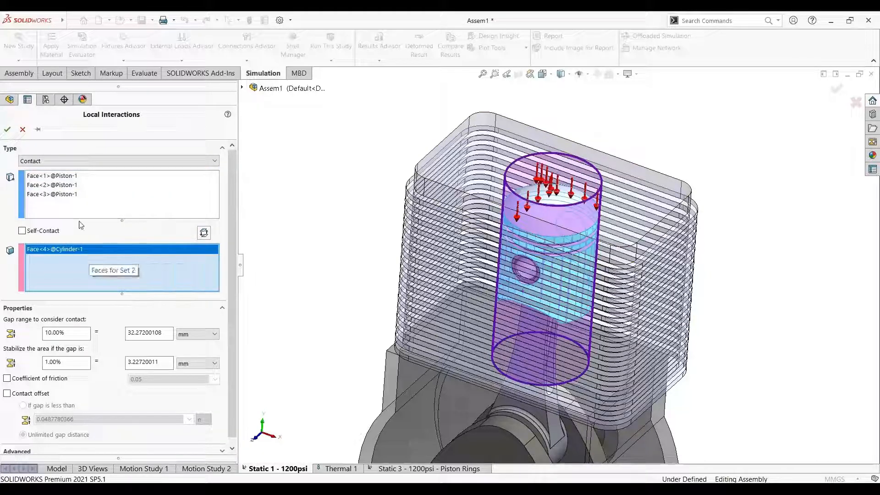
left_click(72, 177)
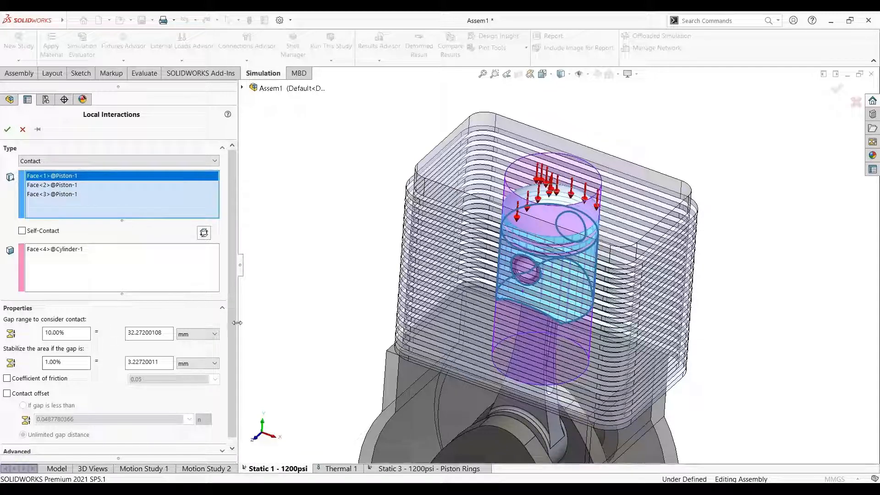
left_click(221, 309)
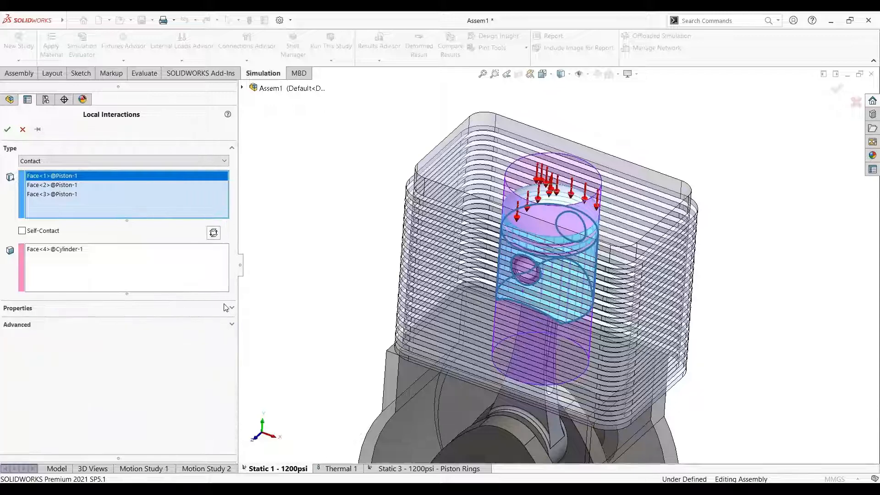
left_click(17, 130)
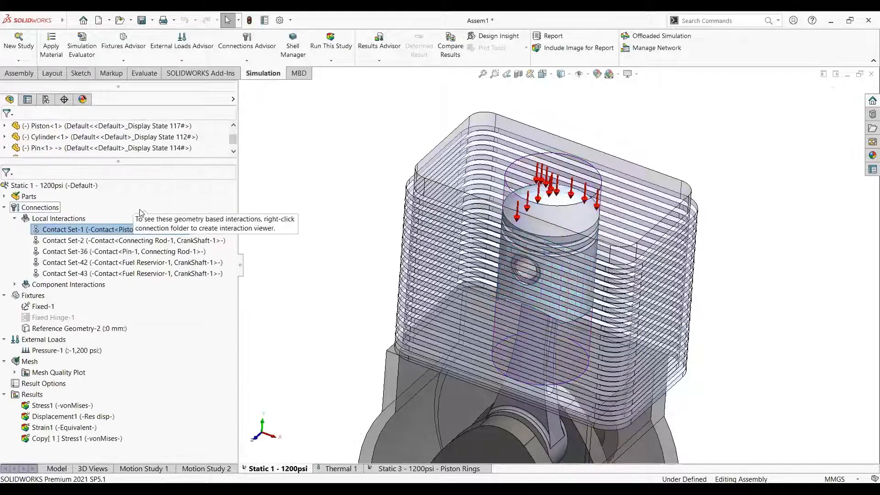
Highlight Contact Set-2 and examine the connecting rod and crankshaft faces it pairs from close up
left_click(134, 243)
scroll(678, 360, "up", 2)
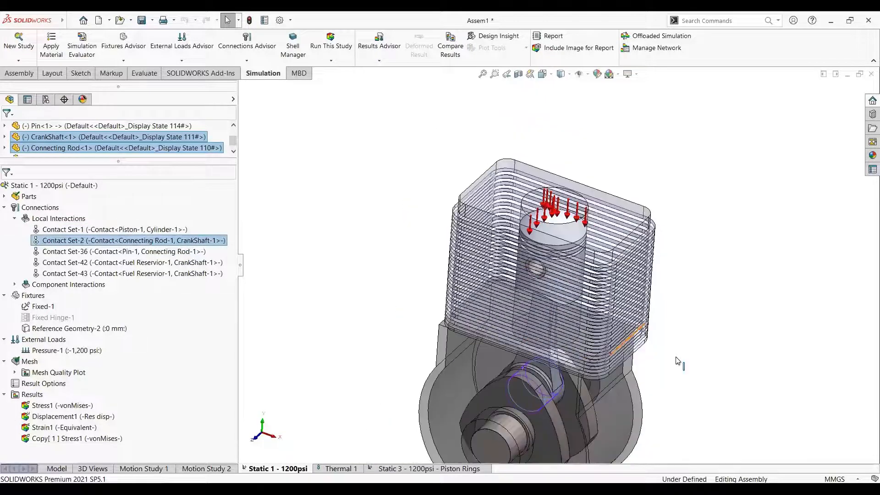
scroll(667, 379, "down", 3)
scroll(486, 372, "down", 3)
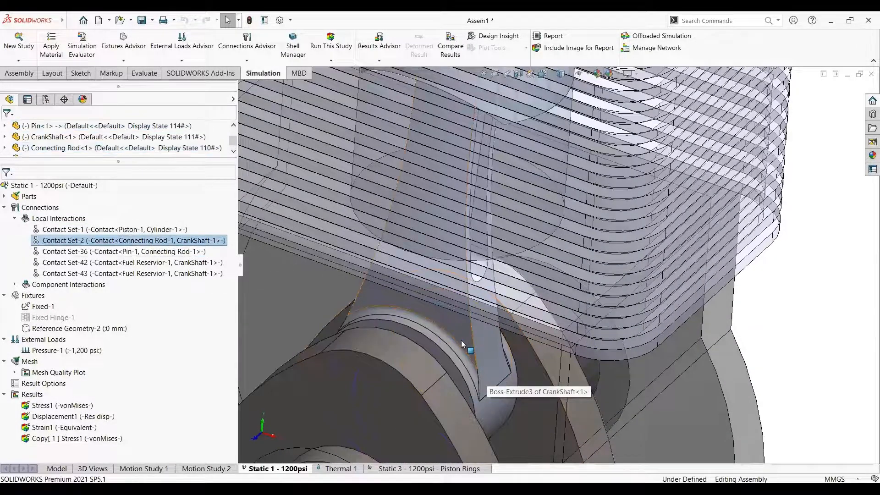
scroll(462, 342, "up", 1)
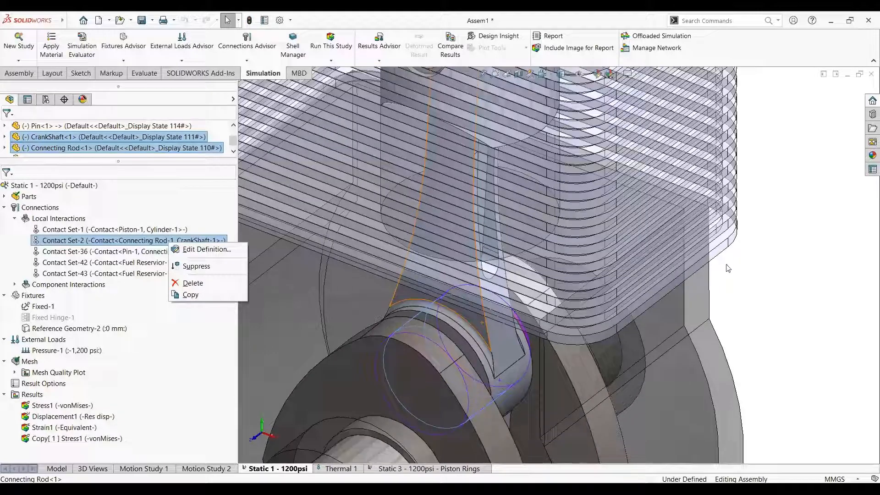
left_click(764, 288)
Highlight the pin–connecting rod contact set and then the Contact Set-43 faces on the whole assembly, and collapse the local interactions
left_click(127, 255)
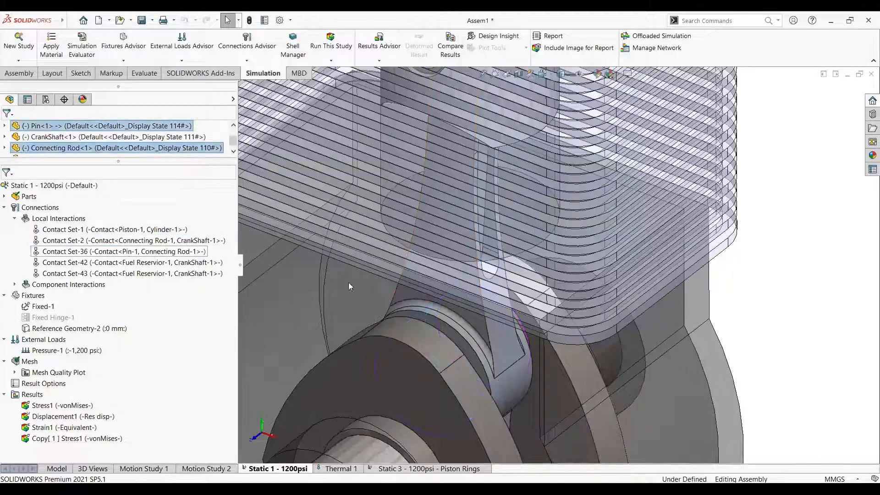
left_click(132, 252)
key("f")
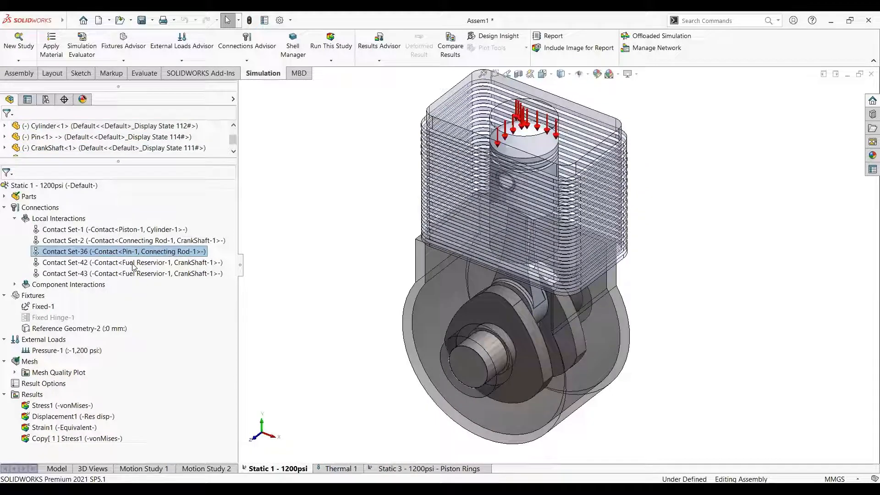
left_click(114, 273)
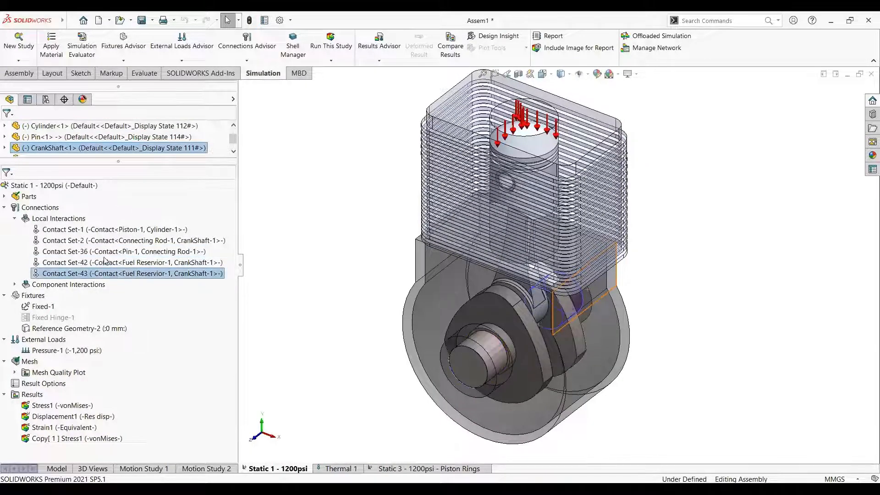
left_click(15, 218)
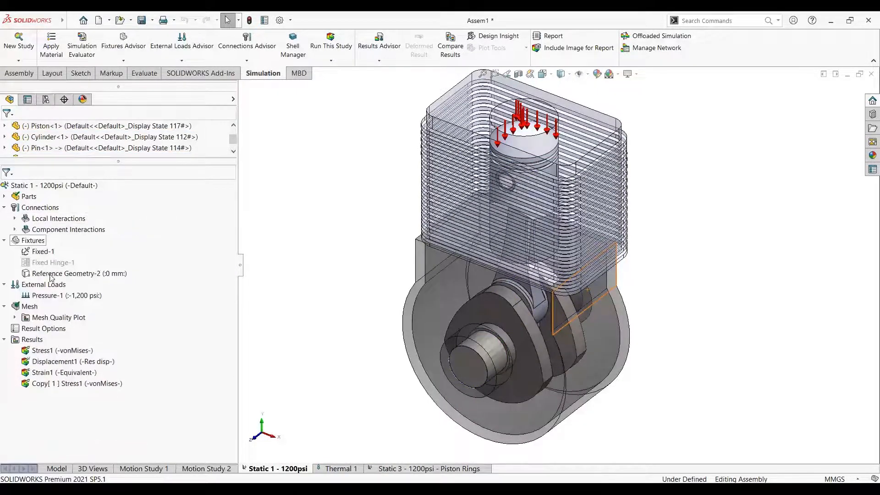
Highlight the Fixed-1 fixture and examine the housing faces it holds around the crankshaft
left_click(40, 252)
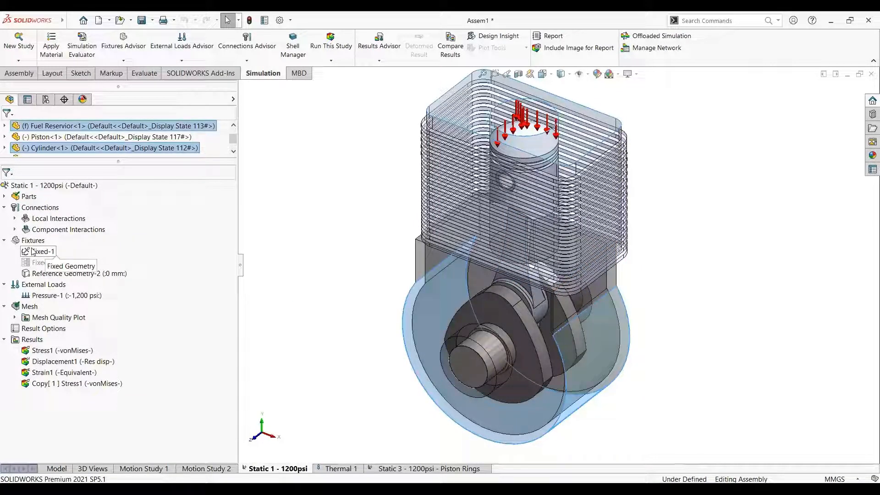
left_click(34, 252)
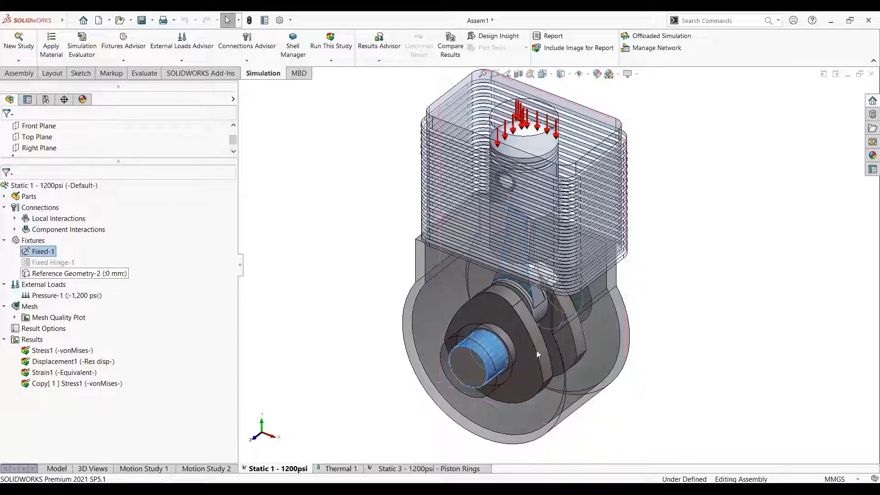
scroll(473, 252, "down", 5)
middle_click_drag(478, 222, 541, 341)
scroll(517, 352, "up", 4)
scroll(517, 352, "down", 4)
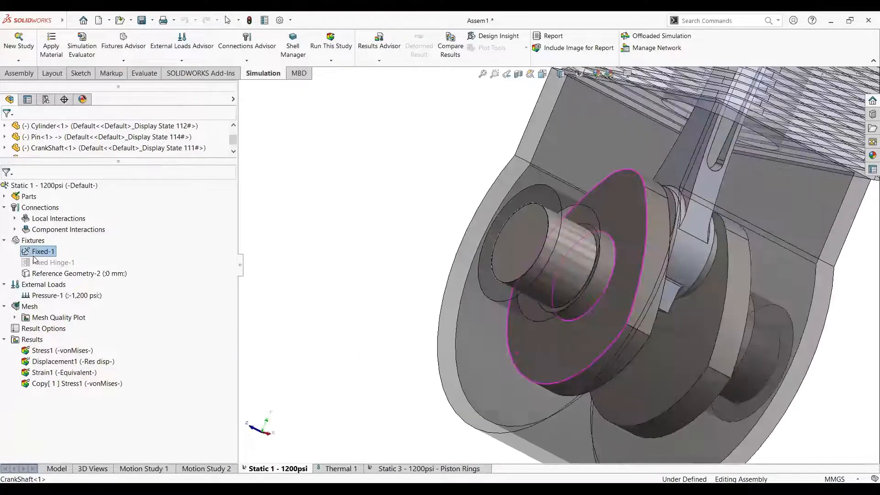
scroll(522, 243, "down", 2)
left_click(39, 253)
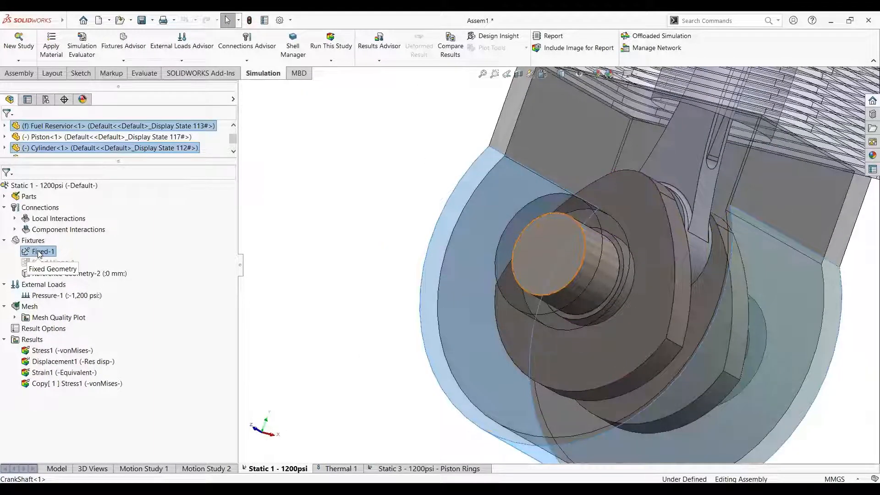
left_click(252, 276)
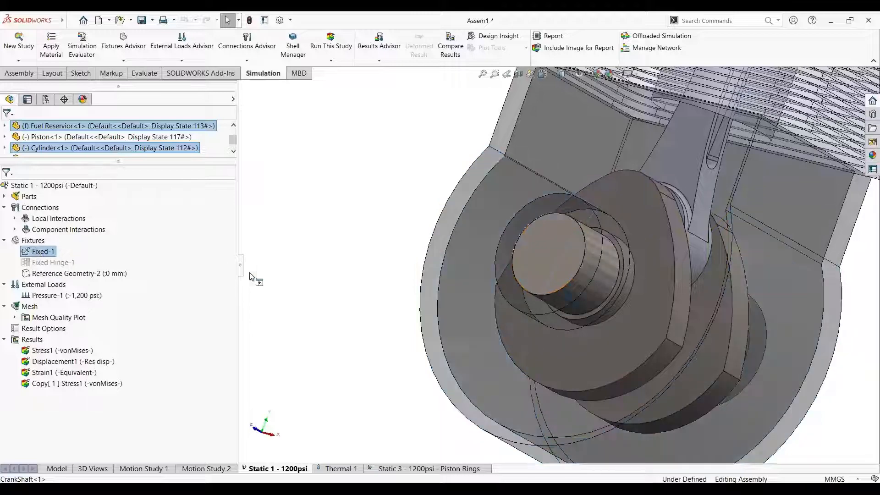
Highlight the Reference Geometry-2 fixture and examine the connecting rod face and Front Plane it uses
scroll(452, 248, "up", 4)
middle_click_drag(468, 274, 570, 245)
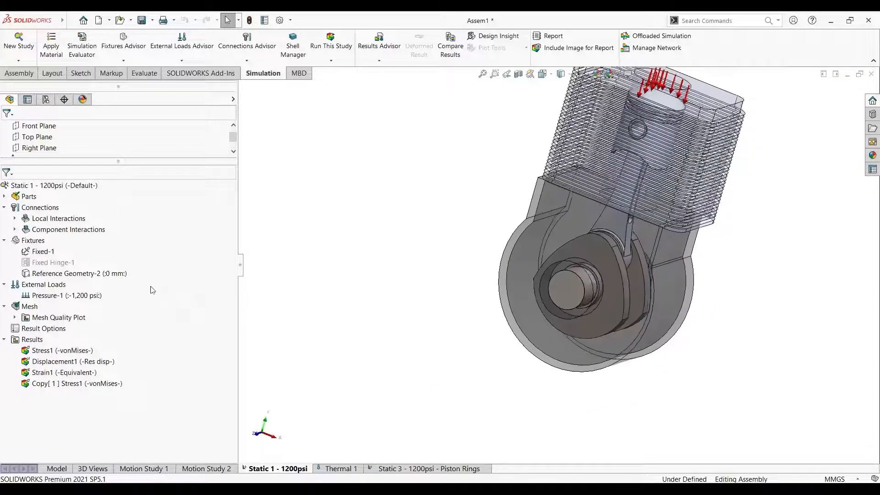
scroll(582, 238, "down", 2)
left_click(98, 275)
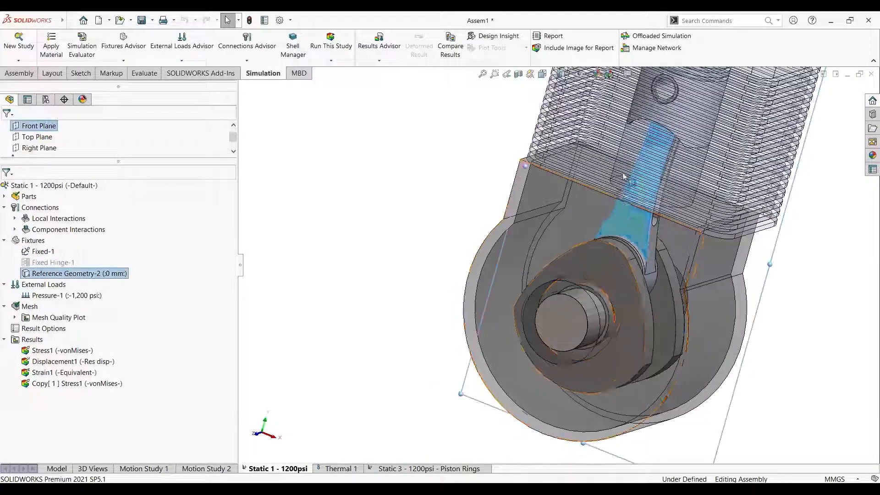
scroll(571, 275, "up", 2)
left_click(91, 275)
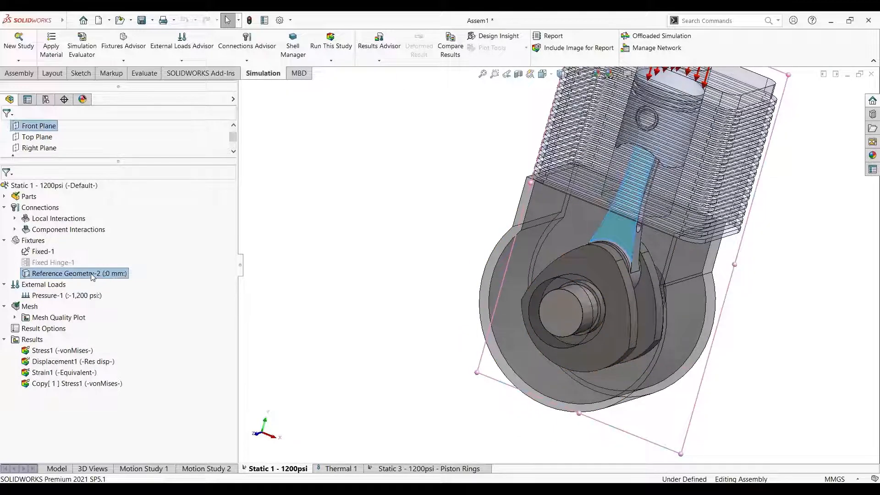
Open the definition of the Reference Geometry-2 fixture and check its type, selected face, reference plane and displacement settings
right_click(93, 275)
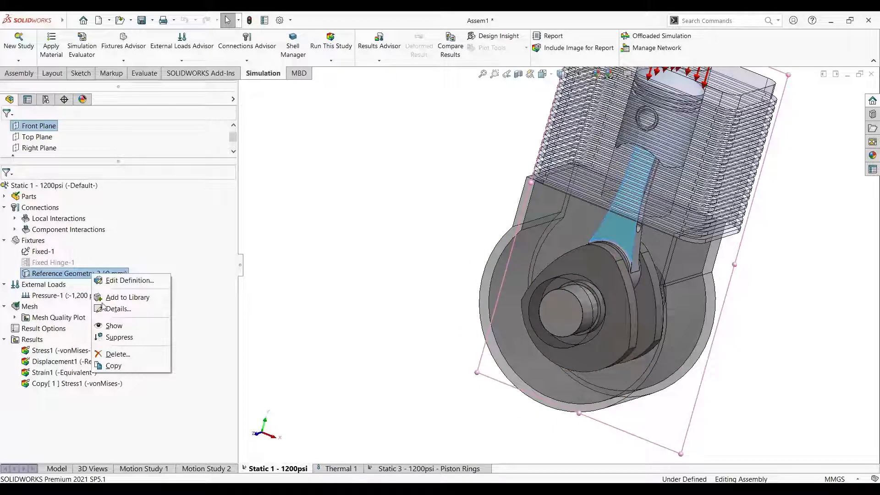
left_click(124, 280)
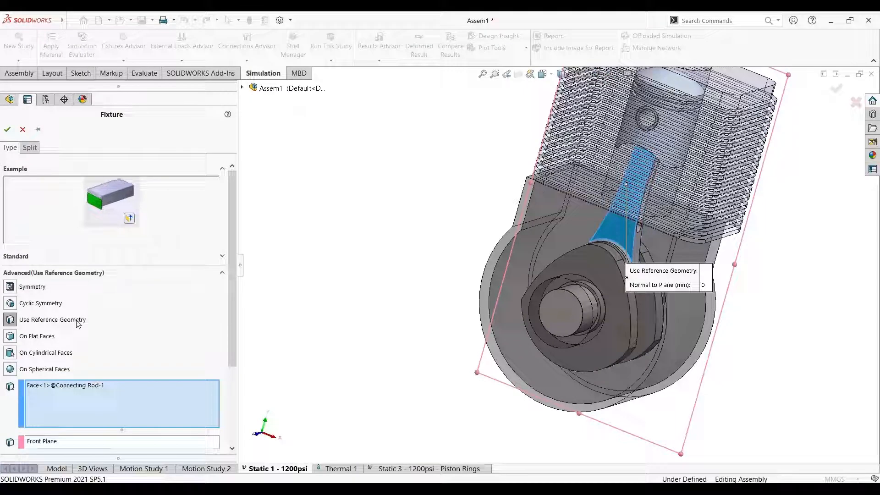
scroll(234, 278, "down", 3)
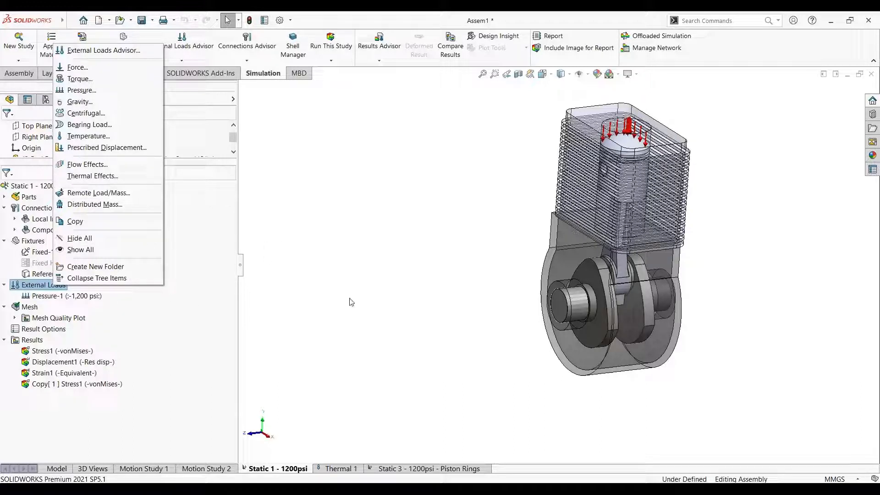
Dismiss the external load options and examine the crankshaft and connecting rod inside the housing from several angles
left_click(221, 282)
left_click(219, 278)
scroll(569, 295, "down", 2)
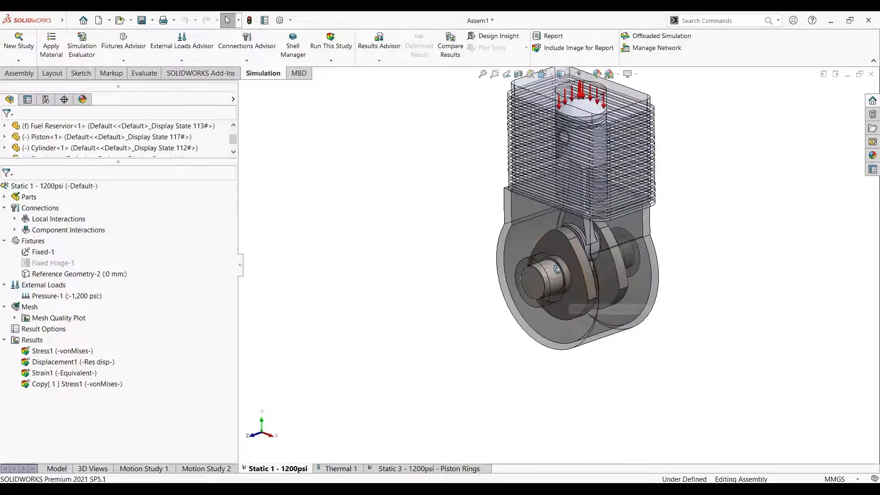
middle_click_drag(568, 295, 543, 275)
scroll(543, 276, "down", 2)
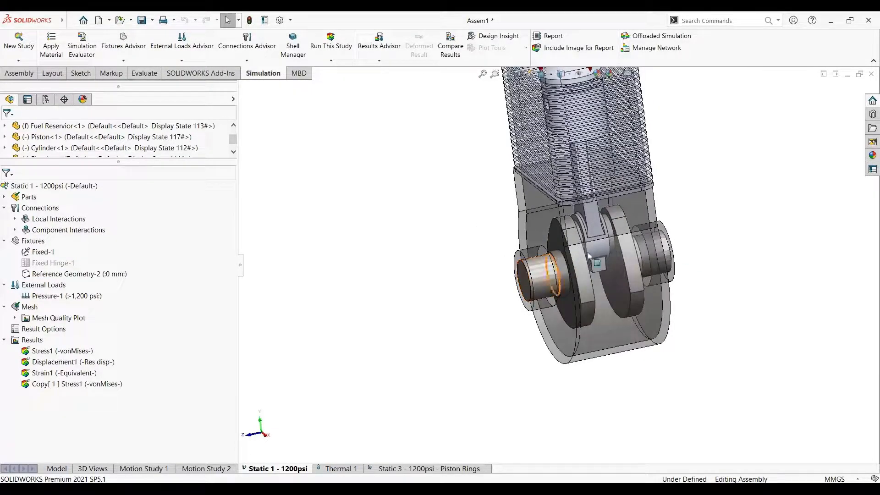
scroll(595, 226, "down", 2)
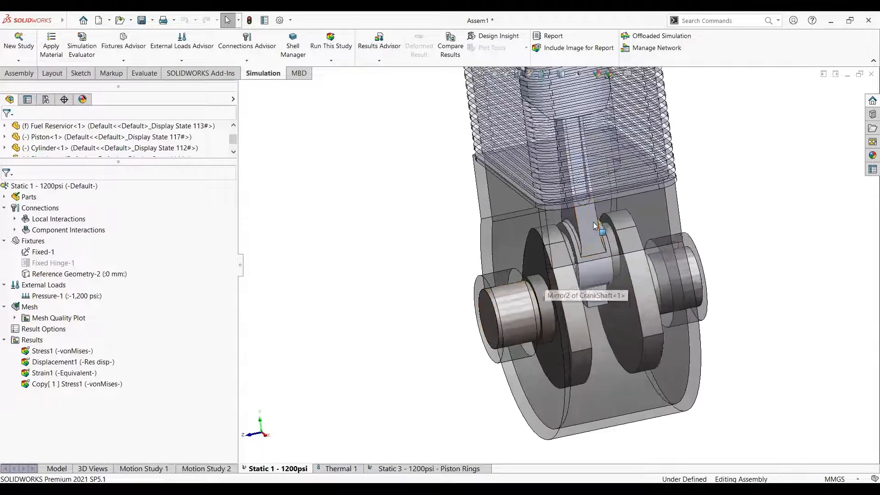
scroll(584, 275, "up", 2)
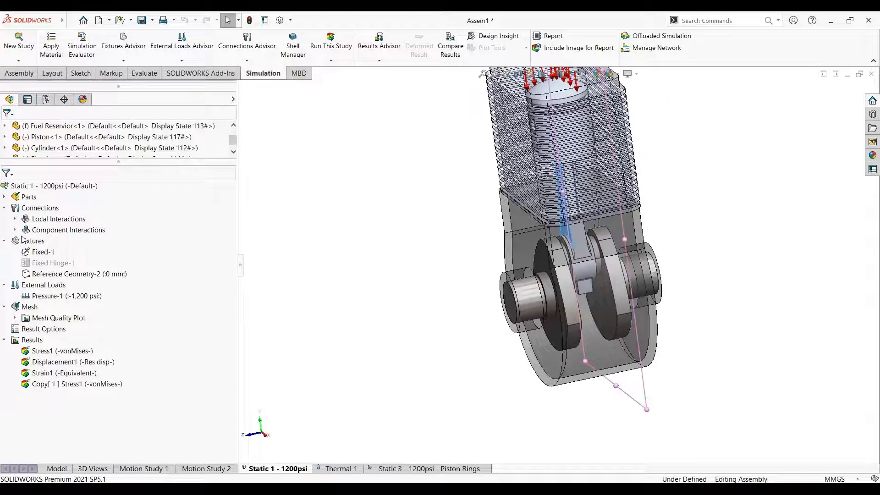
middle_click_drag(601, 250, 635, 234)
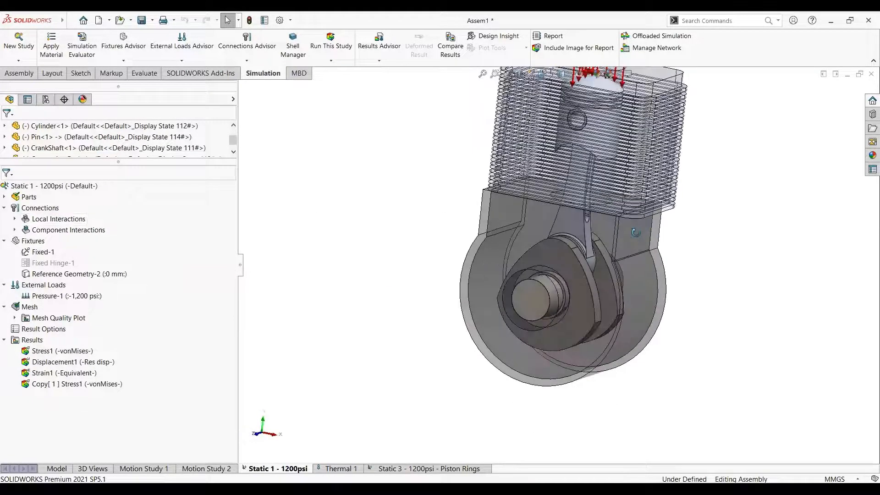
Expand the mesh quality plots and show the Quality1 mesh plot on the engine assembly
left_click(14, 318)
scroll(561, 249, "up", 3)
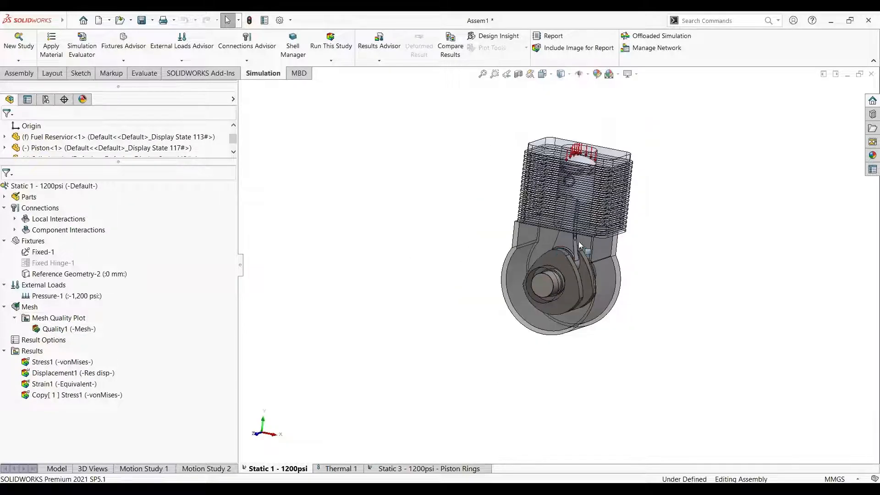
left_click(57, 328)
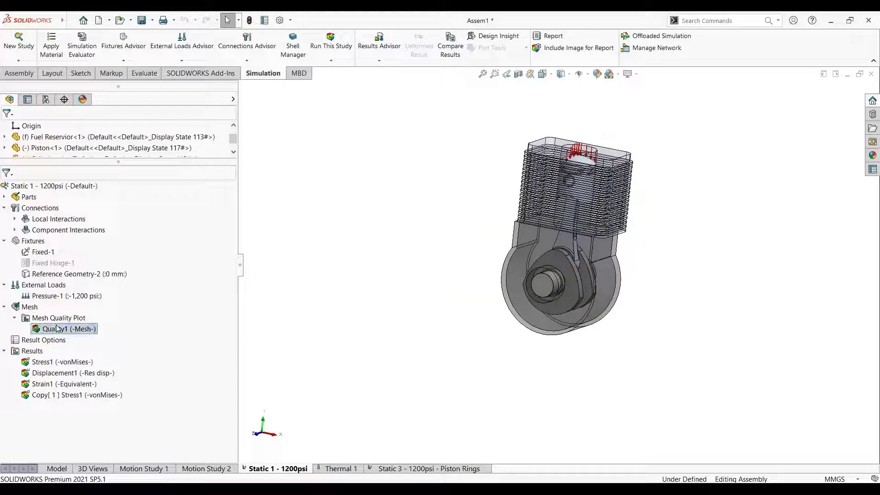
right_click(57, 328)
left_click(78, 333)
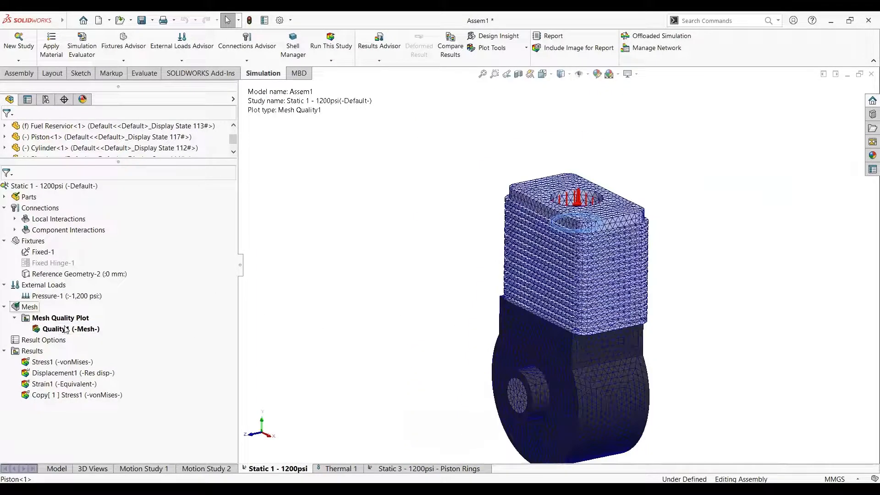
Hide the Quality1 mesh plot and clear the selection
right_click(86, 337)
left_click(109, 376)
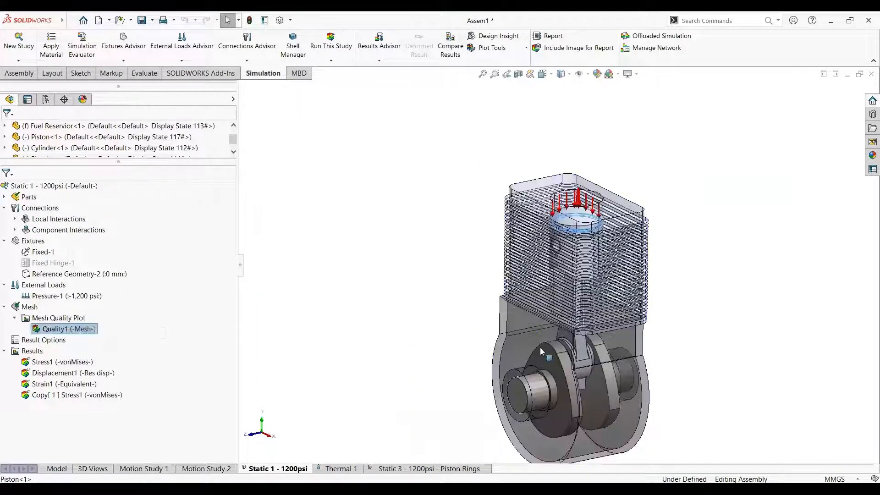
left_click(248, 401)
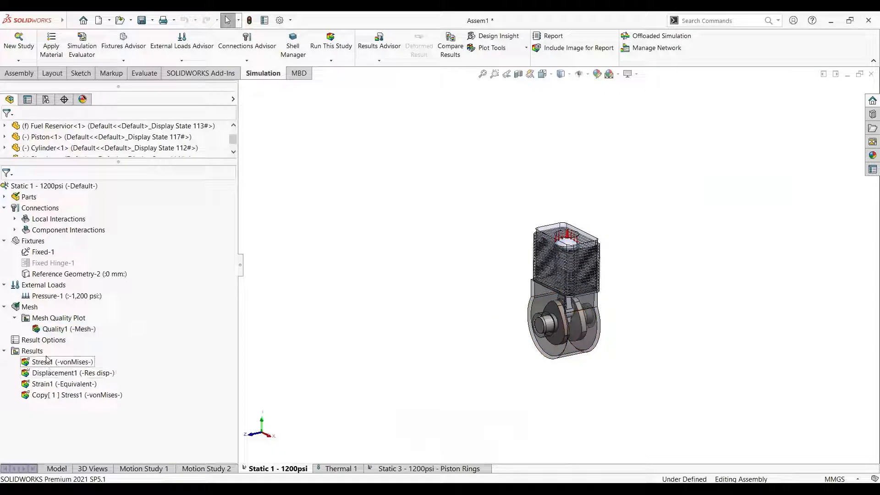
scroll(72, 155, "up", 2)
Show the Stress1 von Mises plot and examine the stress on the piston's top face inside the cylinder
left_click(59, 362)
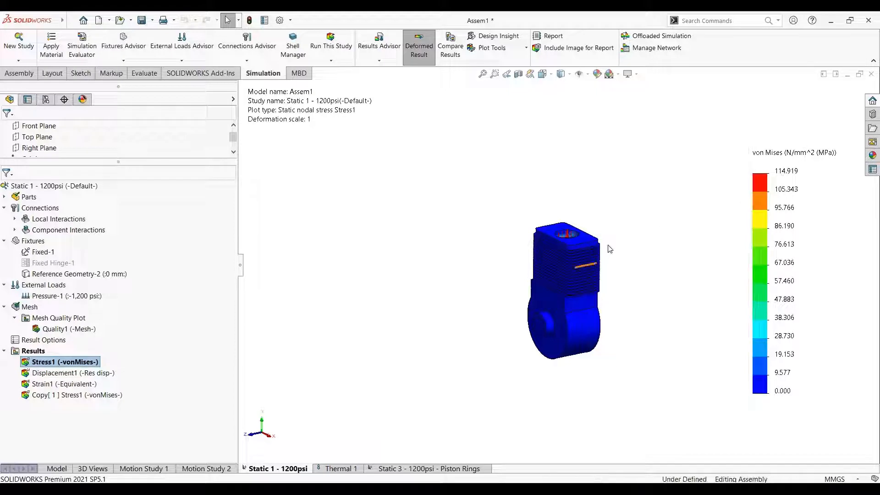
scroll(611, 248, "down", 1)
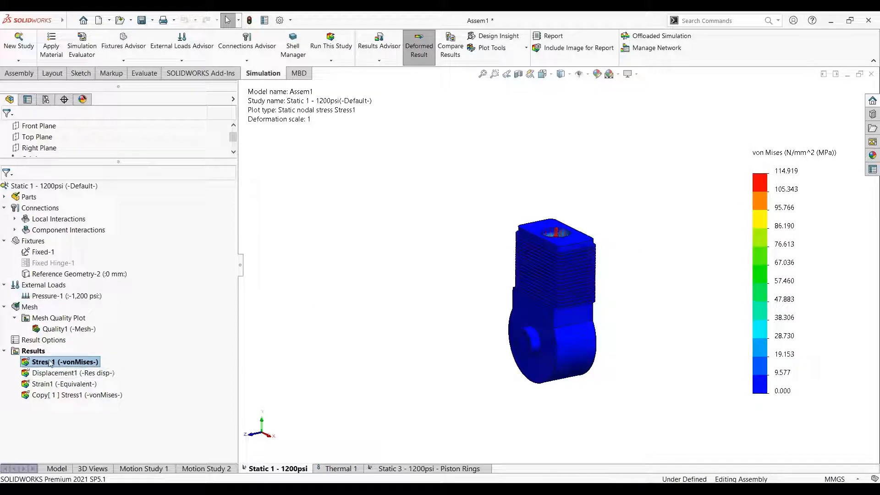
scroll(569, 277, "down", 1)
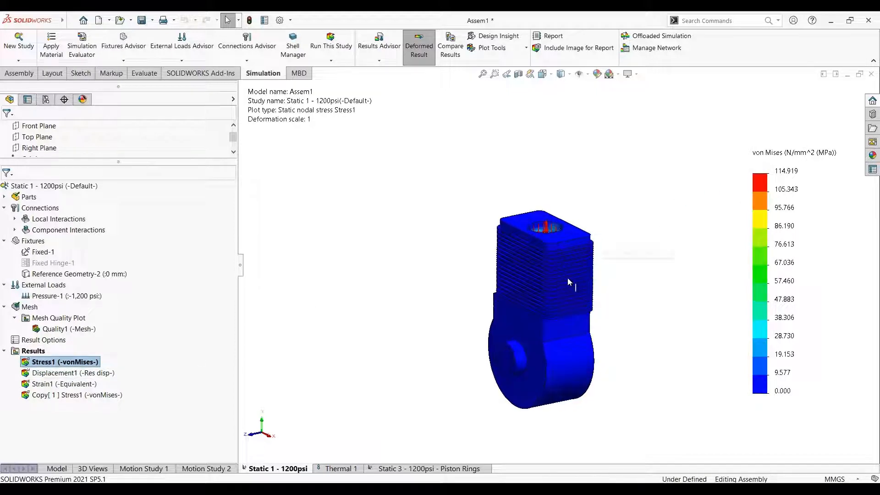
middle_click_drag(570, 283, 514, 224)
scroll(523, 249, "down", 2)
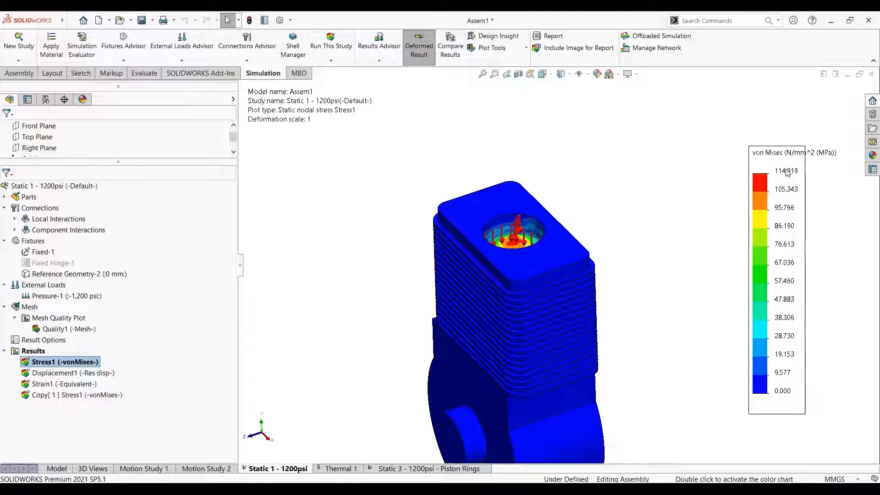
Activate the legend's maximum stress value, show its maximum annotation on the model, and leave the value unchanged
double_click(802, 172)
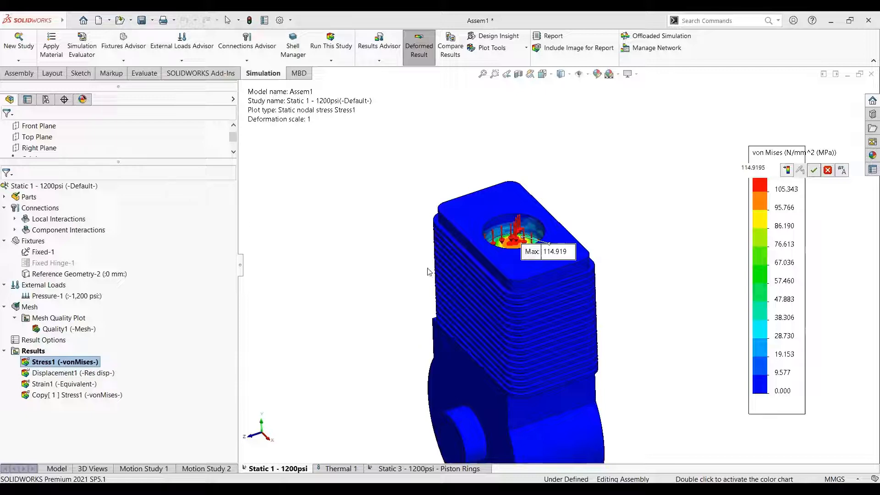
left_click(392, 291)
scroll(392, 291, "up", 1)
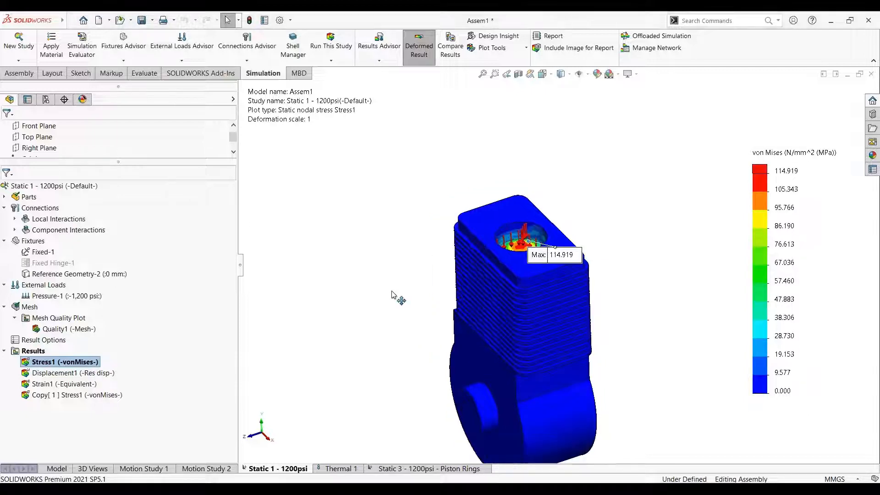
Show the Displacement1 resultant displacement plot and examine the piston, connecting rod and crankshaft in the sectioned engine
right_click(69, 373)
left_click(84, 383)
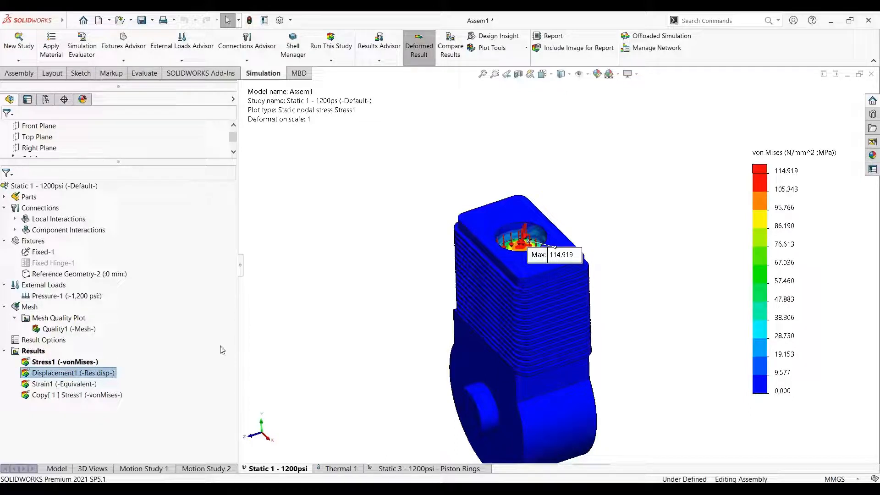
double_click(50, 374)
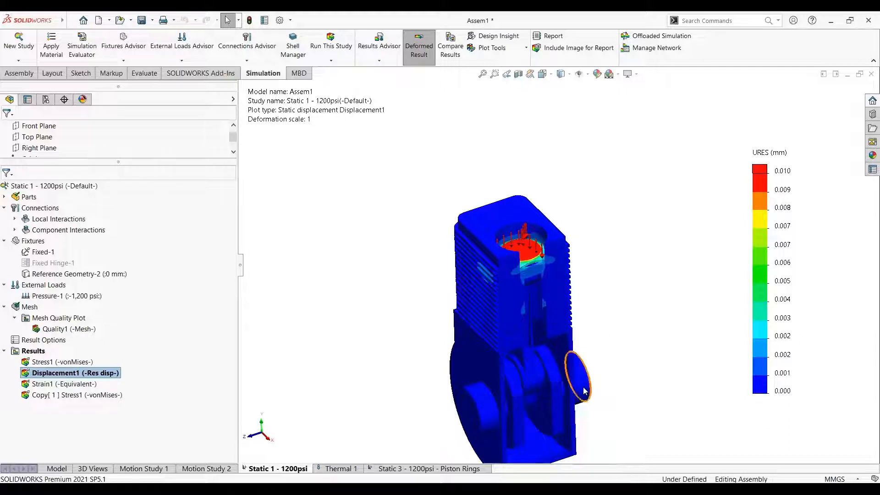
scroll(604, 343, "up", 3)
scroll(515, 327, "down", 6)
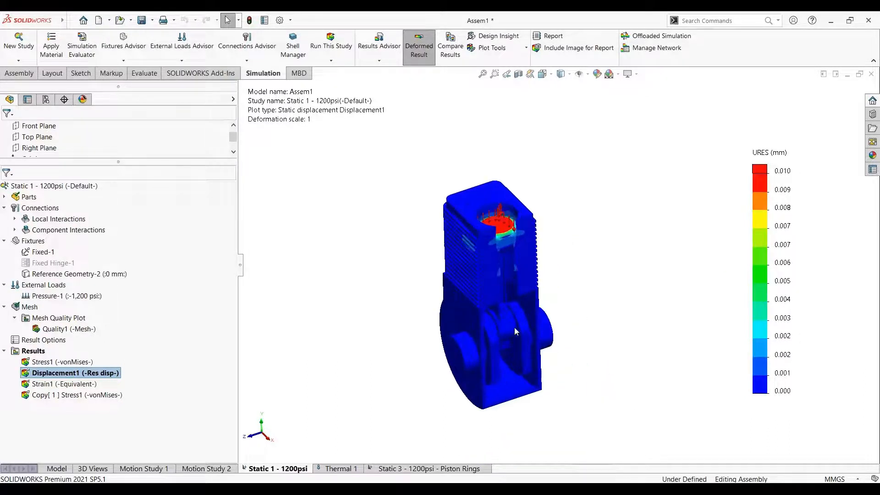
mouse_move(549, 247)
middle_mouse_down()
mouse_move(530, 223)
mouse_move(543, 257)
middle_mouse_up()
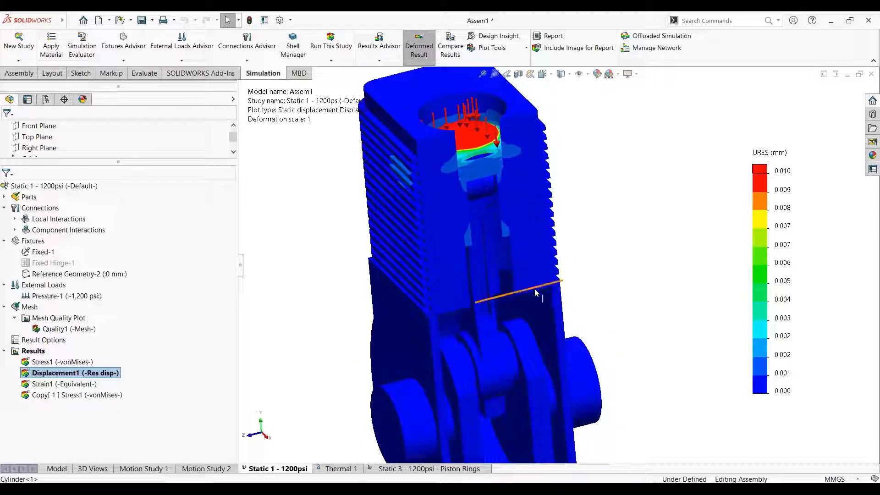
scroll(495, 174, "down", 3)
scroll(494, 173, "up", 6)
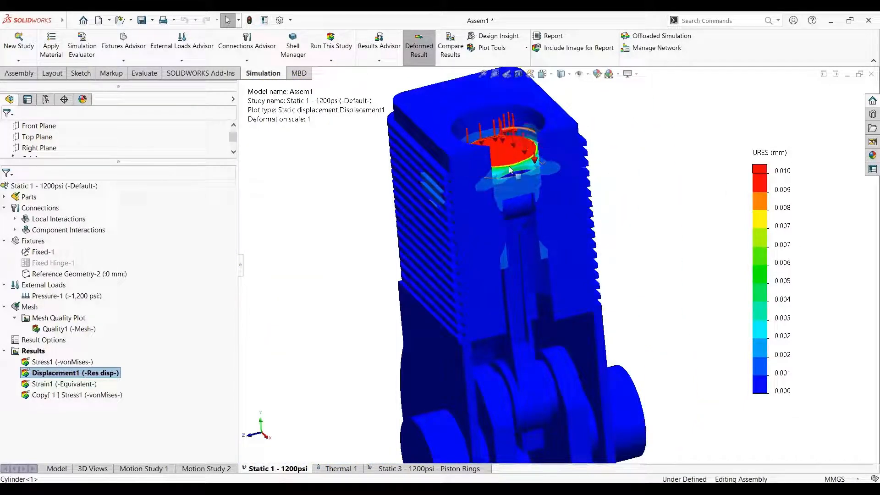
Animate the Displacement1 plot with the speed set to 56, close the animation, and examine the piston's displacement
right_click(71, 374)
left_click(299, 217)
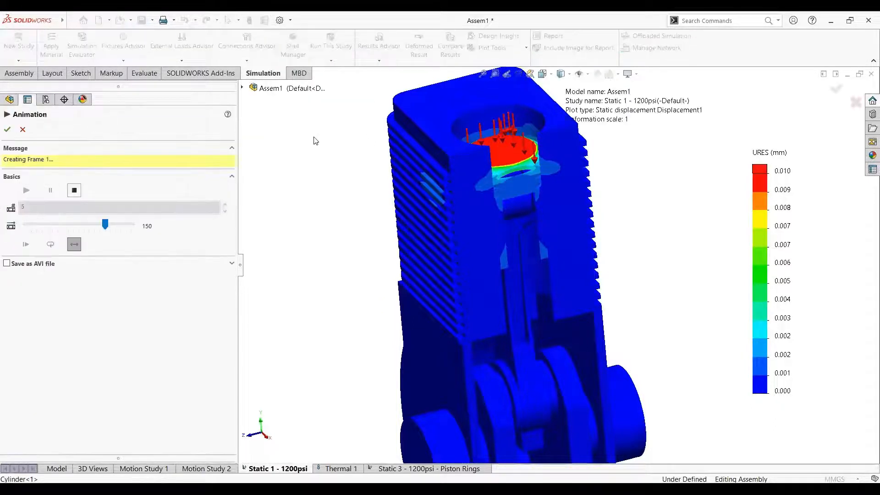
left_click_drag(103, 229, 59, 233)
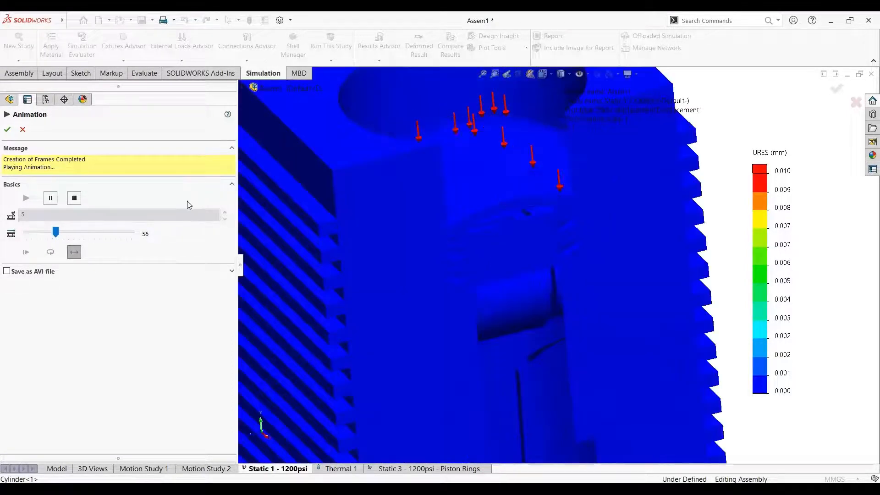
left_click(22, 131)
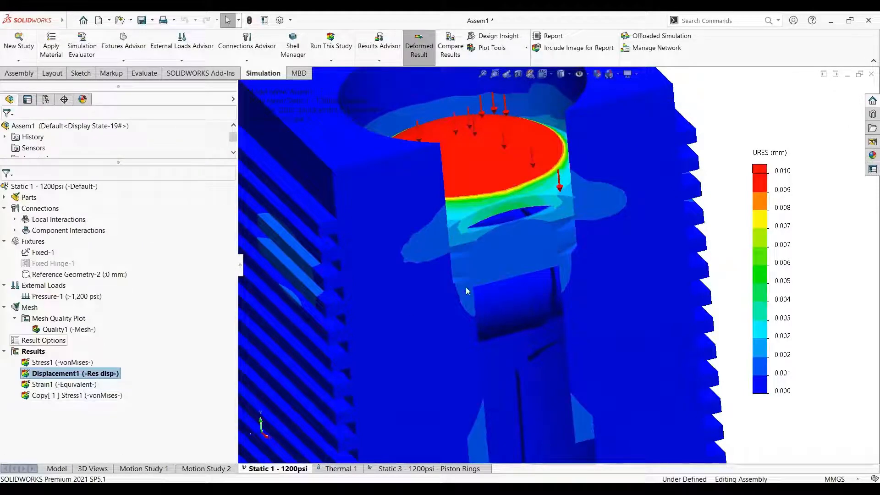
left_click_drag(466, 285, 491, 283)
scroll(492, 284, "up", 3)
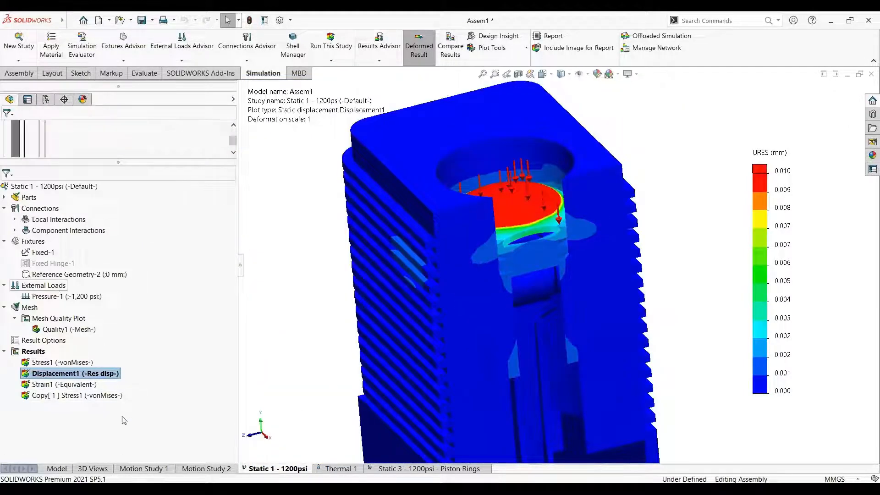
Open the Thermal 1 study, collapse its parts list, and bring the whole engine assembly into view
left_click(330, 468)
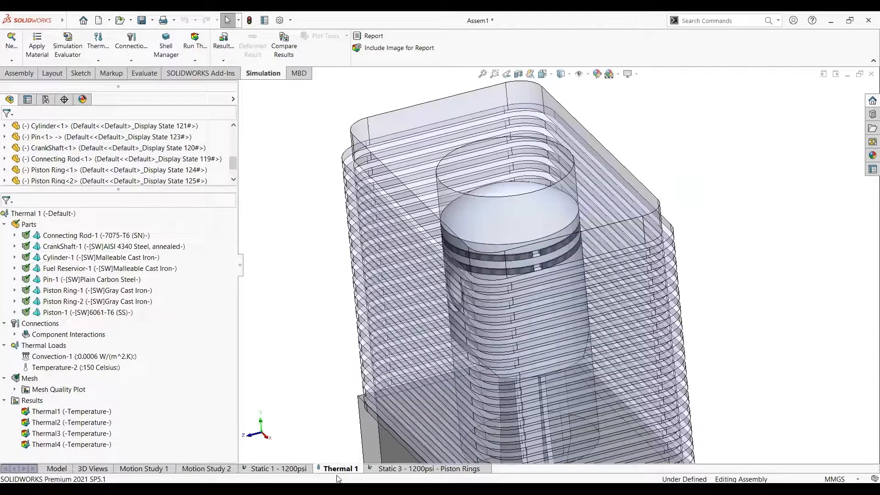
scroll(112, 343, "up", 4)
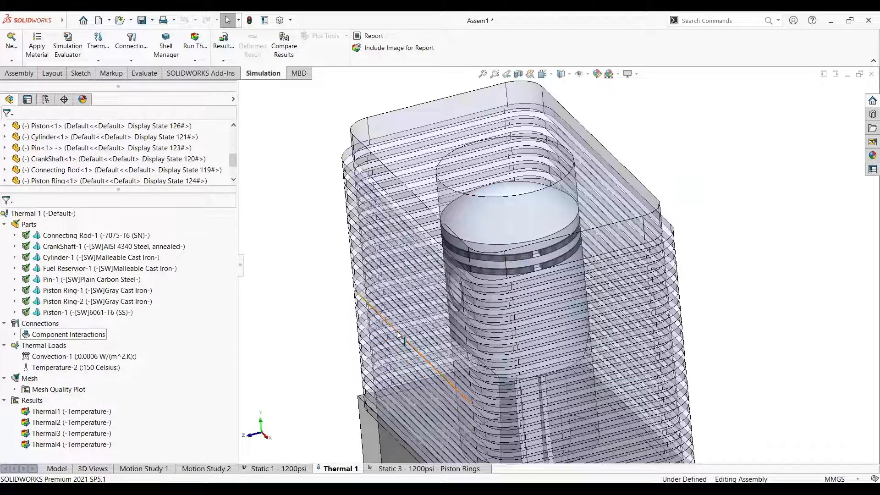
left_click(4, 225)
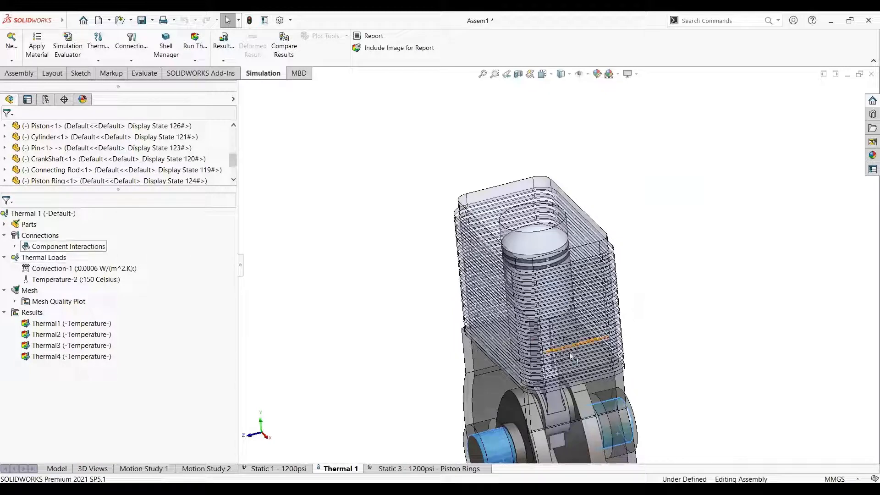
scroll(609, 379, "up", 2)
scroll(627, 382, "down", 3)
scroll(626, 382, "up", 2)
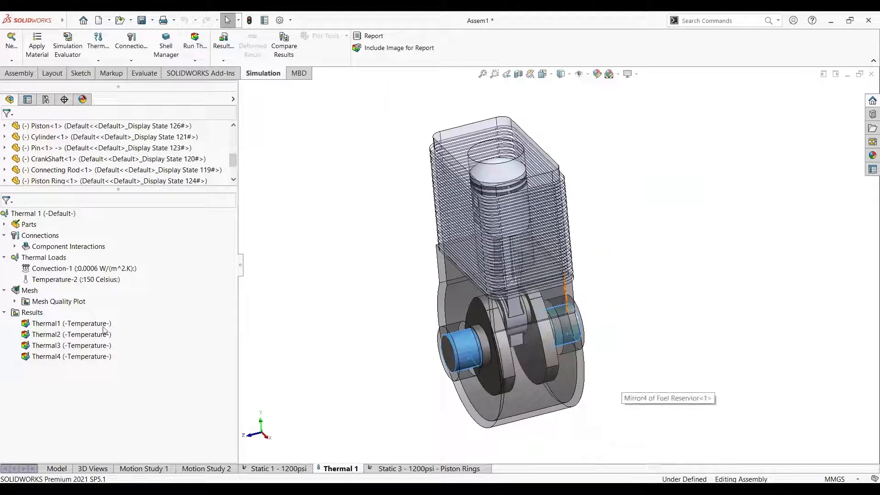
Highlight the face carrying the Temperature-2 load and review the available thermal load types
left_click(73, 279)
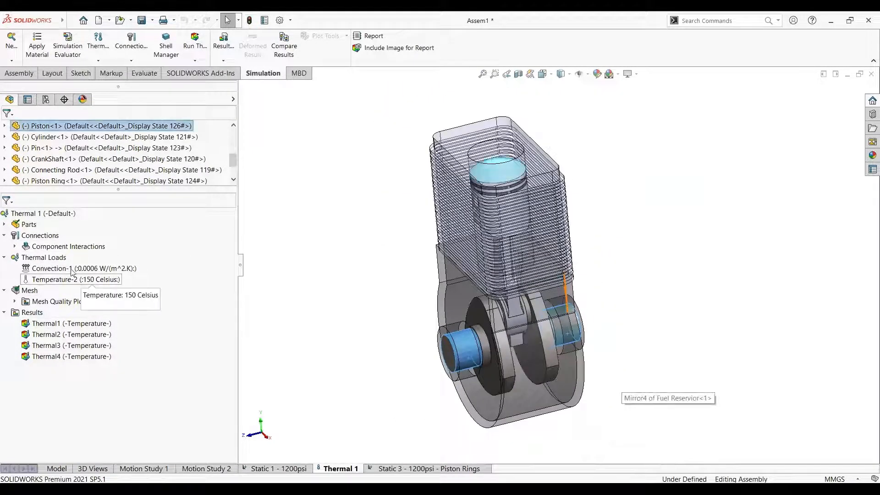
left_click(50, 281)
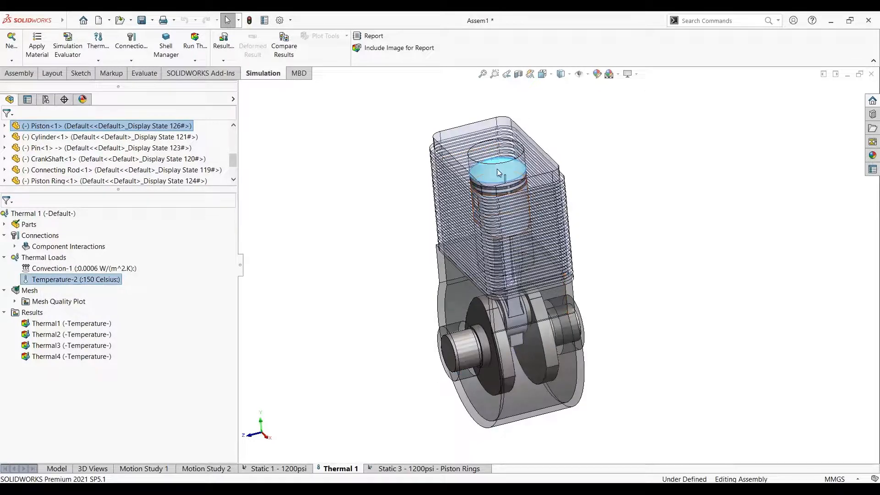
right_click(52, 259)
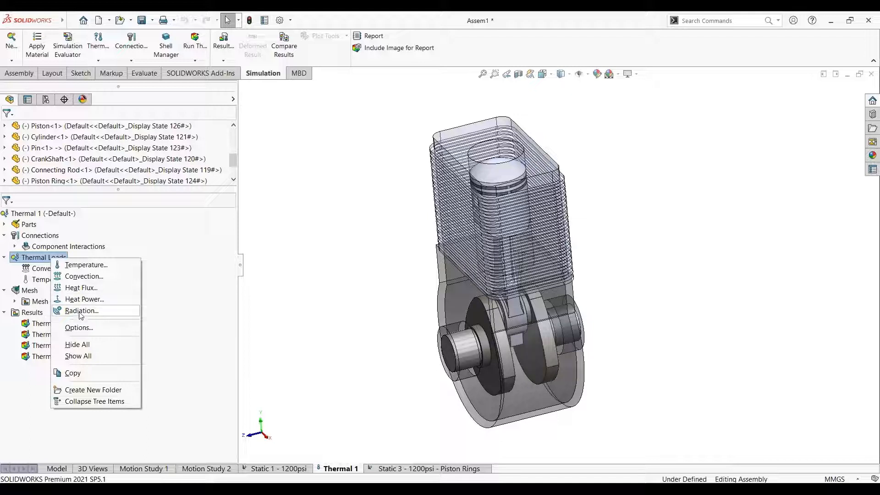
left_click(45, 273)
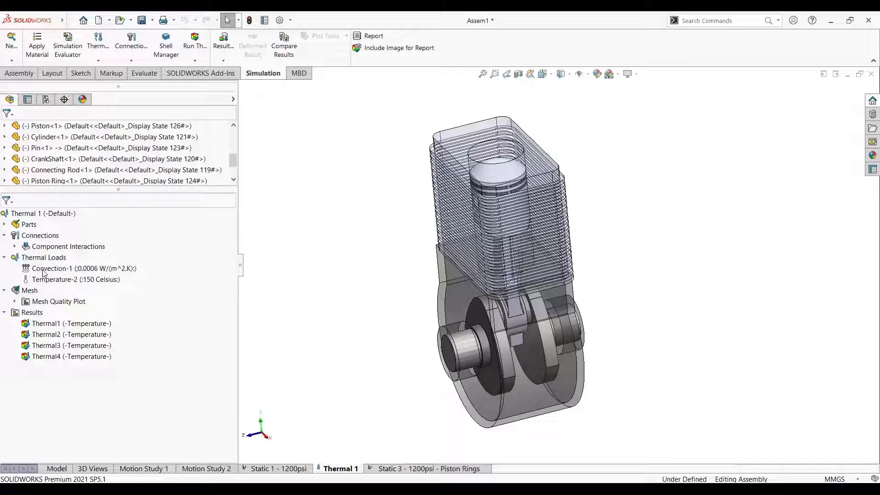
Highlight the cylinder and crankcase faces carrying the Convection-1 load, and clear the selection
left_click(51, 271)
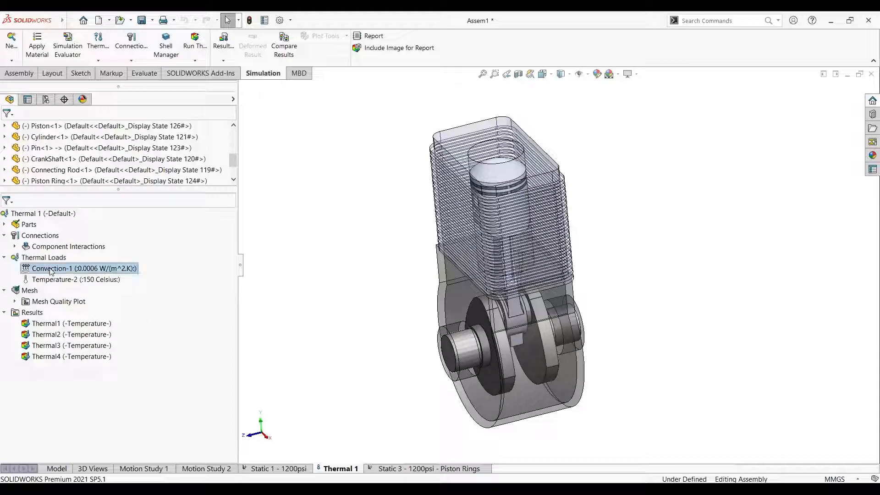
right_click(51, 271)
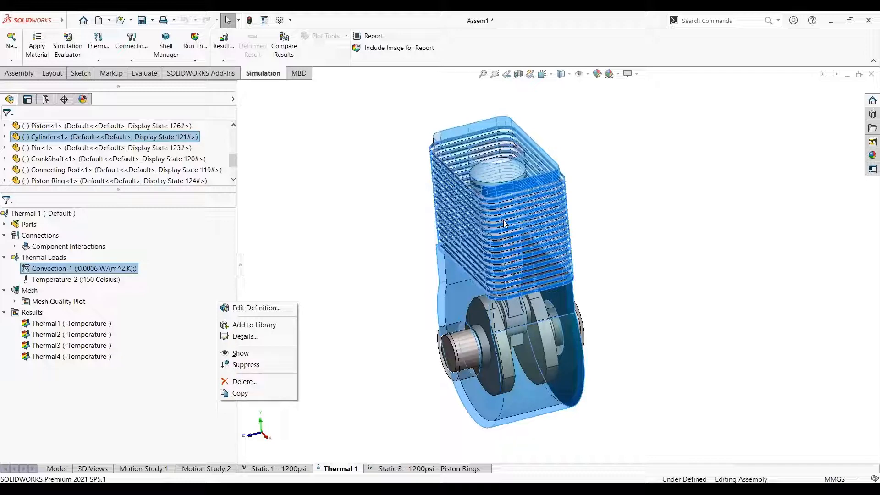
left_click(350, 159)
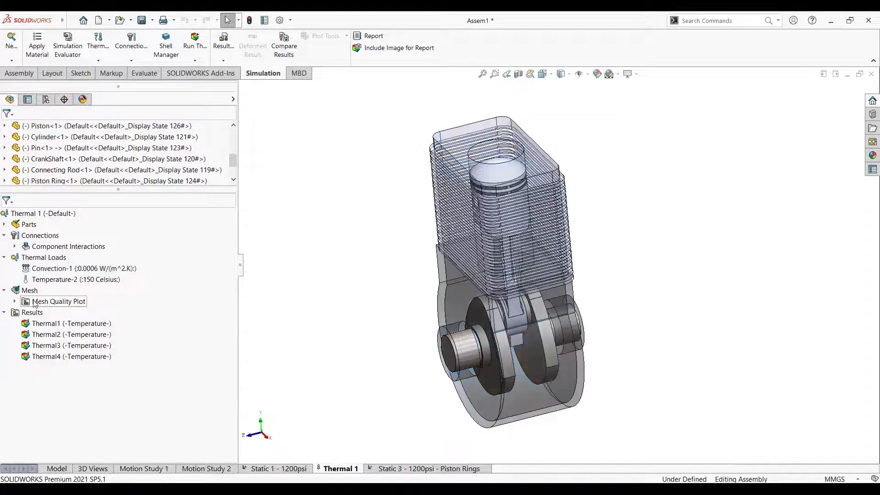
Review the Thermal 1 study's commands without running it, and show the Thermal1 temperature plot on the engine's exterior
right_click(59, 218)
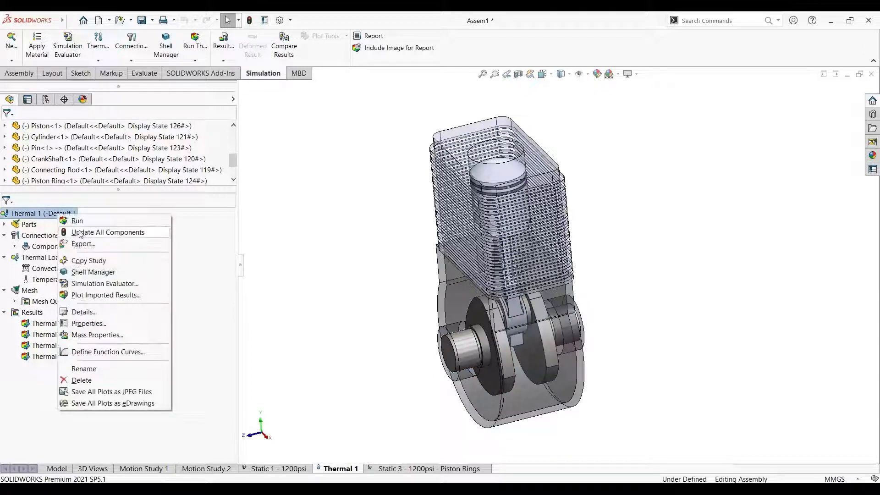
left_click(254, 238)
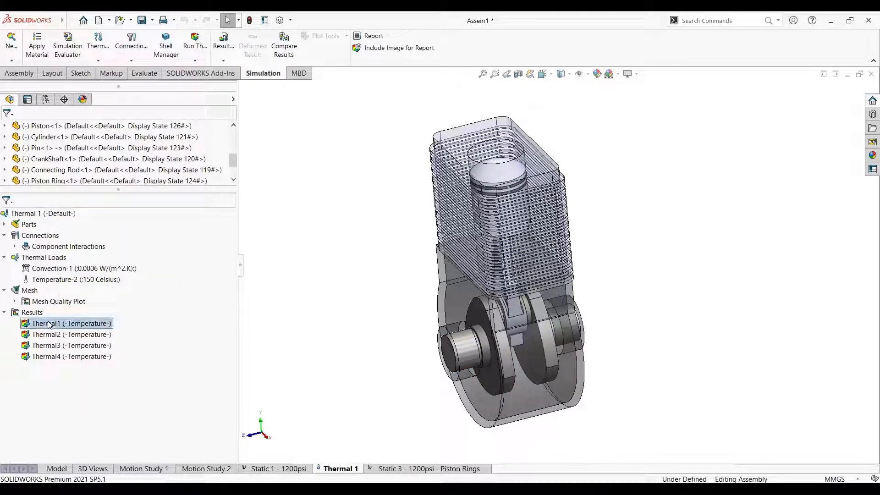
left_click(80, 329)
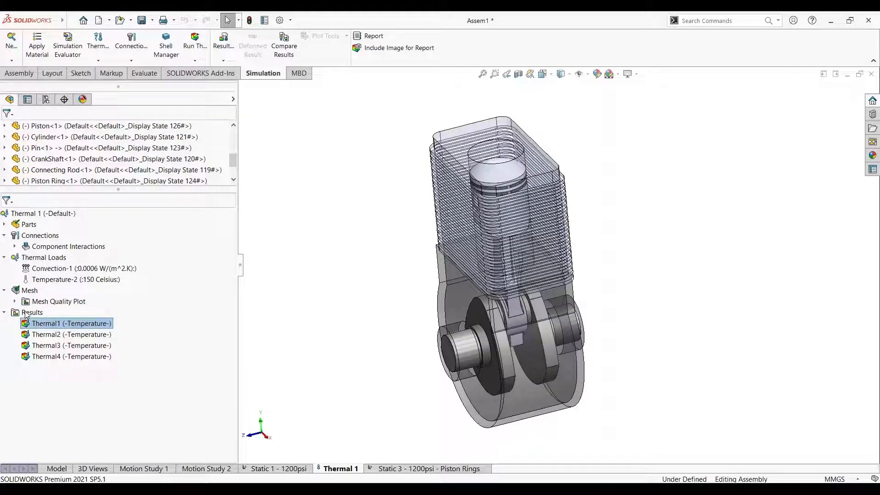
scroll(495, 232, "down", 3)
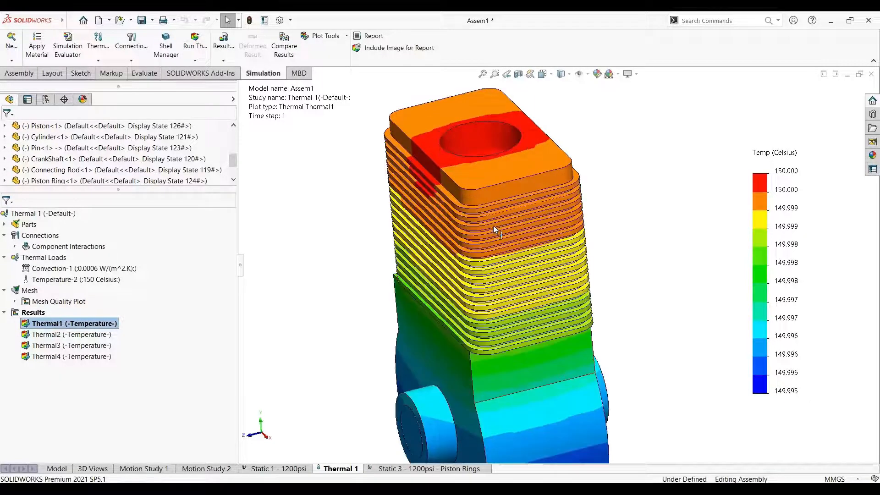
middle_click_drag(495, 232, 517, 275)
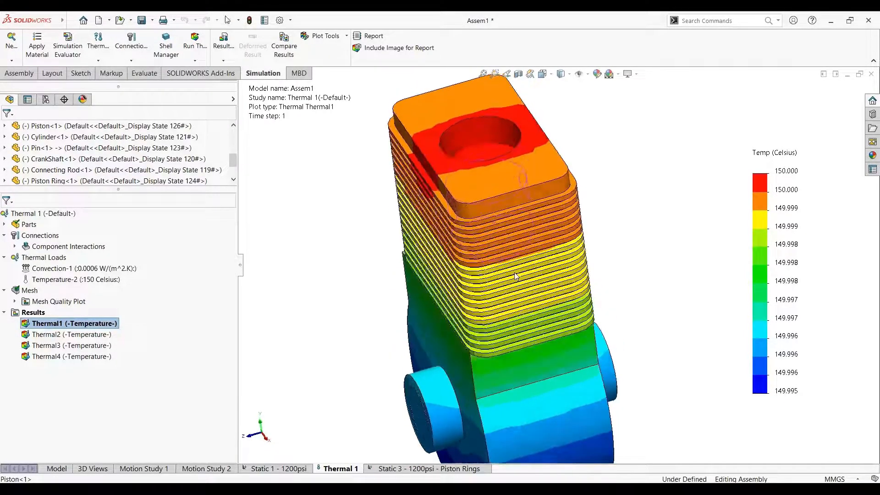
scroll(517, 275, "up", 2)
Show the Thermal2 temperature plot and examine the sectioned engine's internal temperature distribution from several angles
right_click(73, 333)
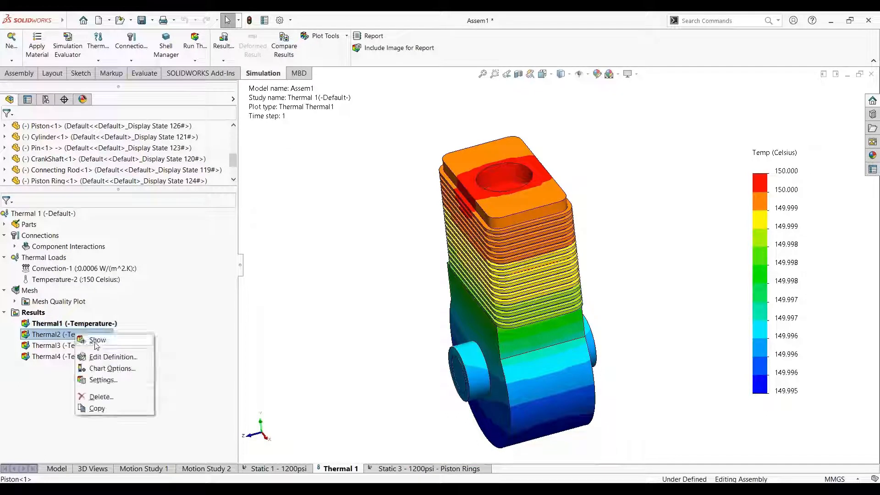
left_click(93, 342)
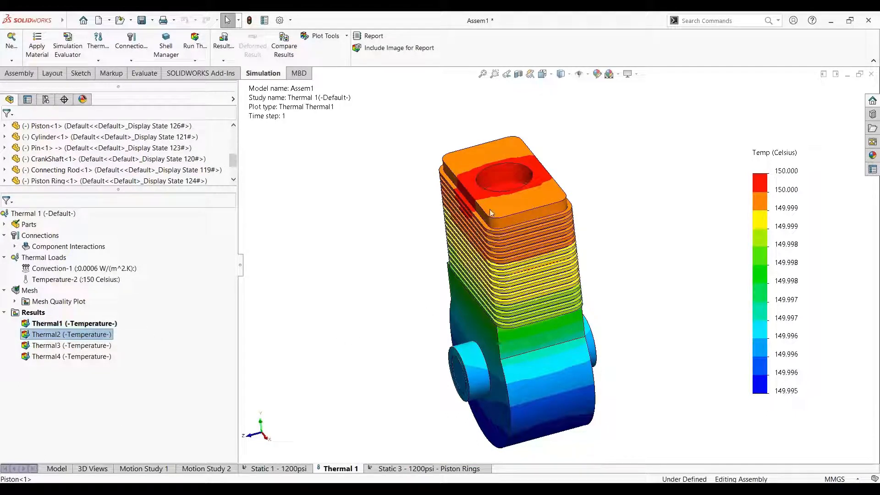
double_click(81, 335)
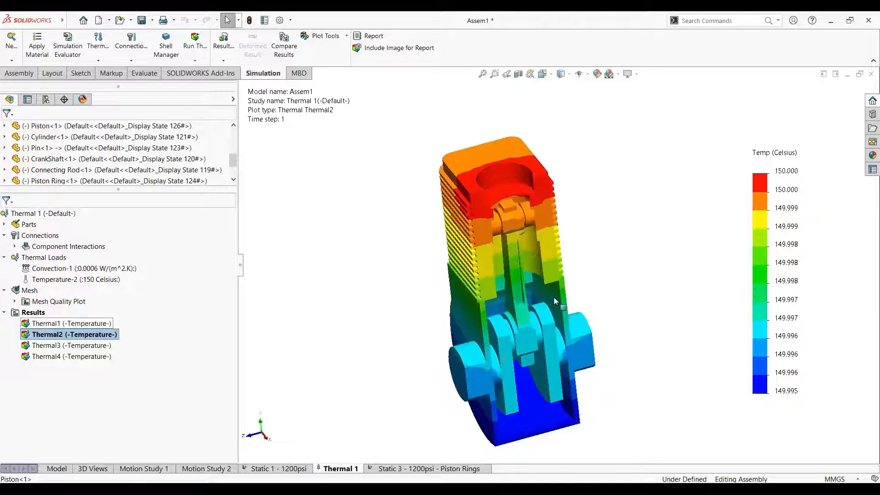
scroll(532, 335, "down", 3)
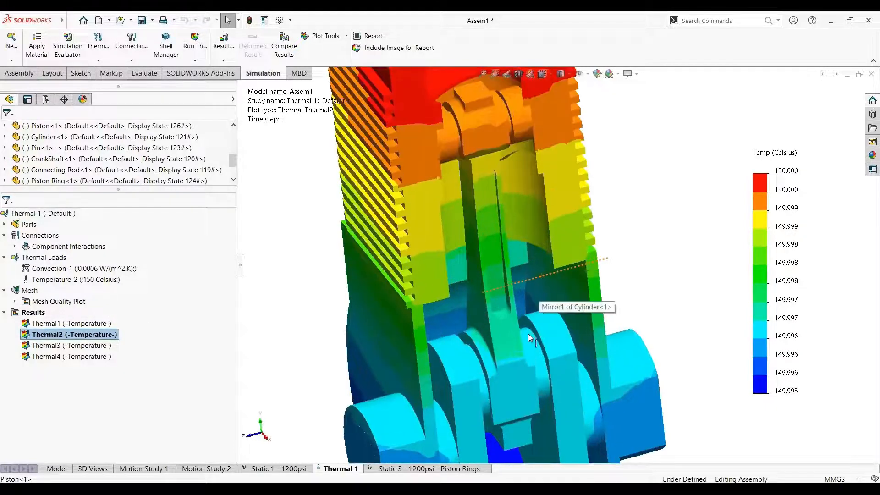
scroll(531, 338, "up", 3)
middle_click_drag(530, 338, 516, 208)
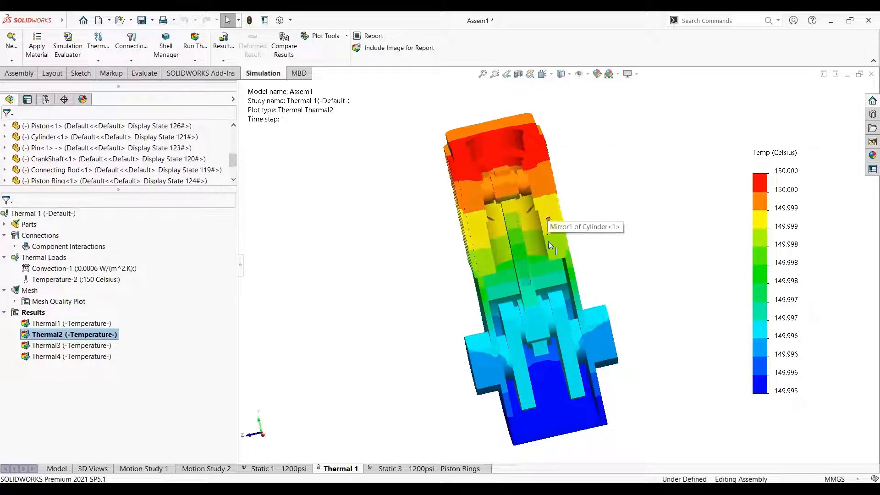
middle_click_drag(621, 265, 632, 259)
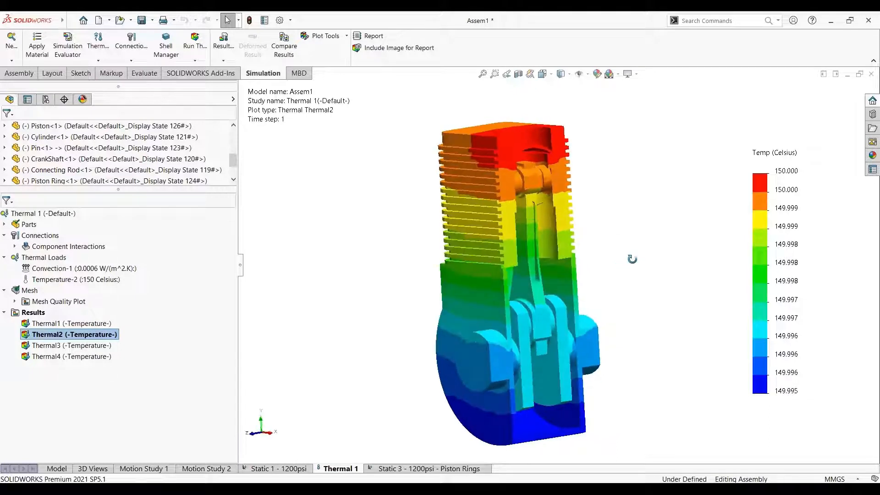
Show the Thermal4 temperature plot, examine the two piston rings up close, and display the plot's available commands
left_click(69, 358)
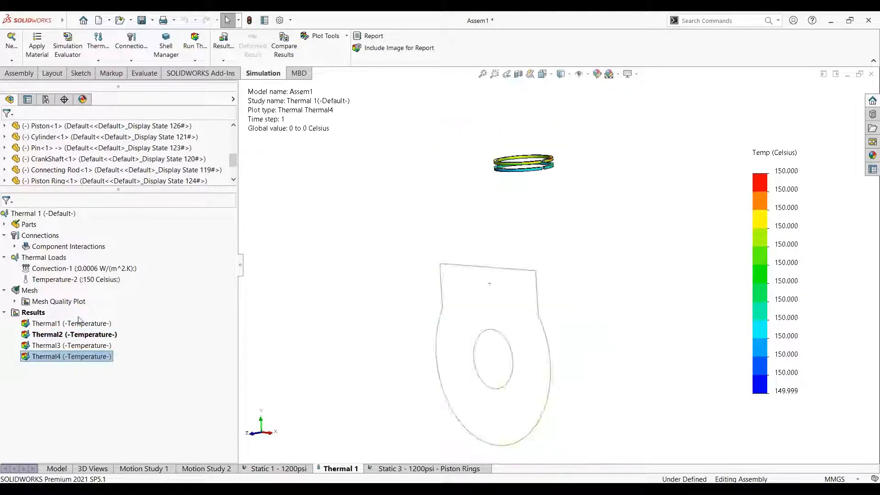
scroll(545, 176, "down", 4)
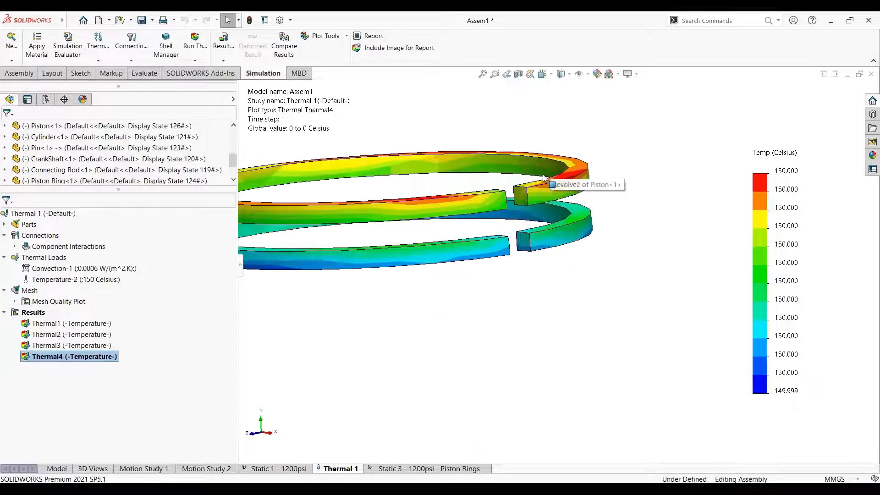
middle_click_drag(545, 176, 440, 229)
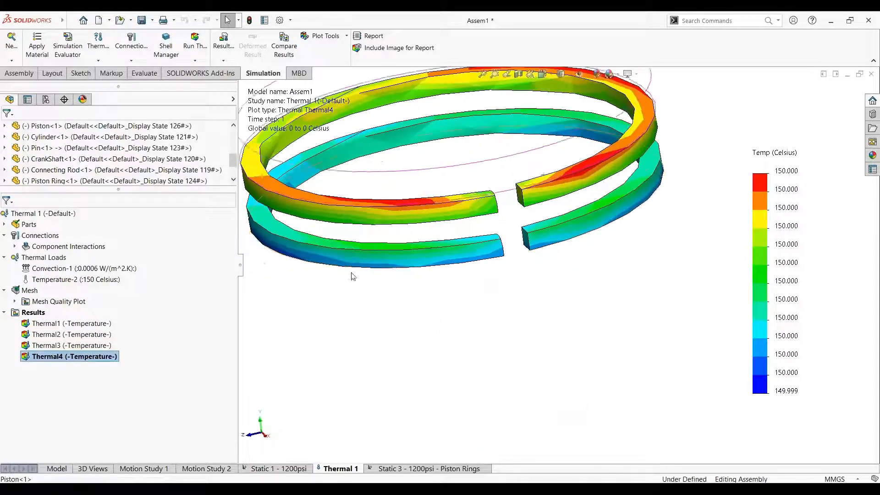
right_click(61, 358)
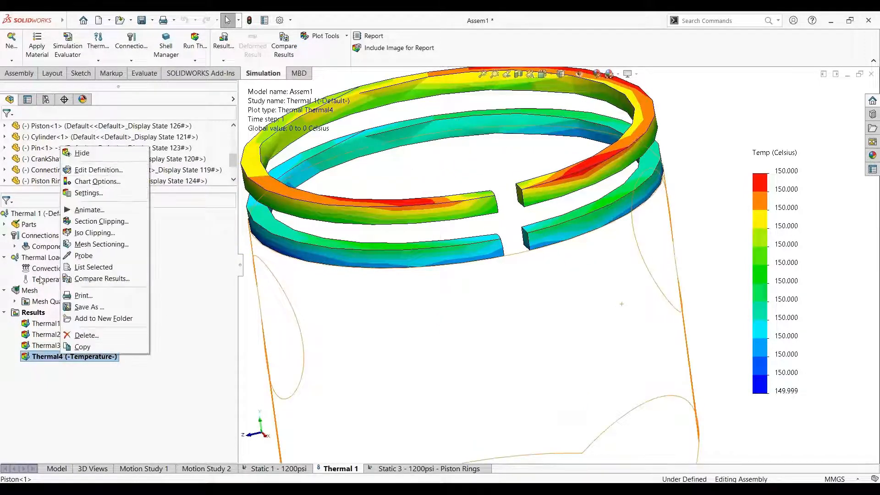
Review the options for defining a thermal plot, including showing it only on selected bodies, without creating the plot
left_click(33, 312)
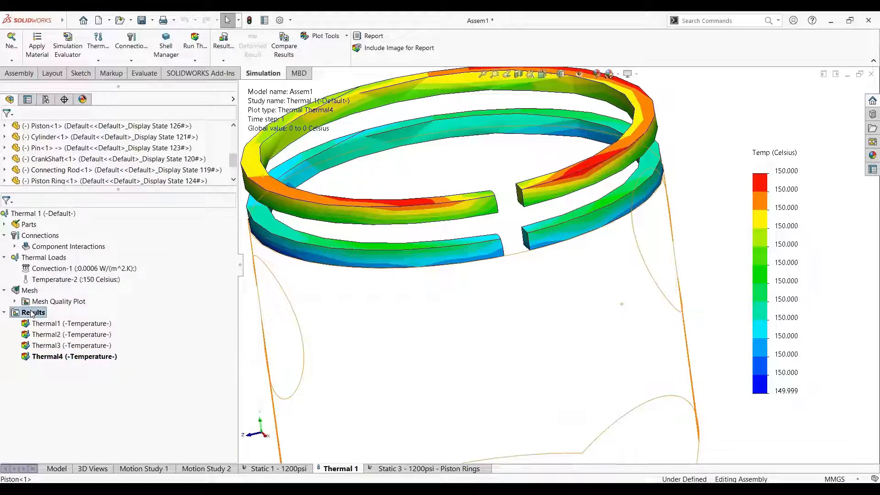
right_click(32, 313)
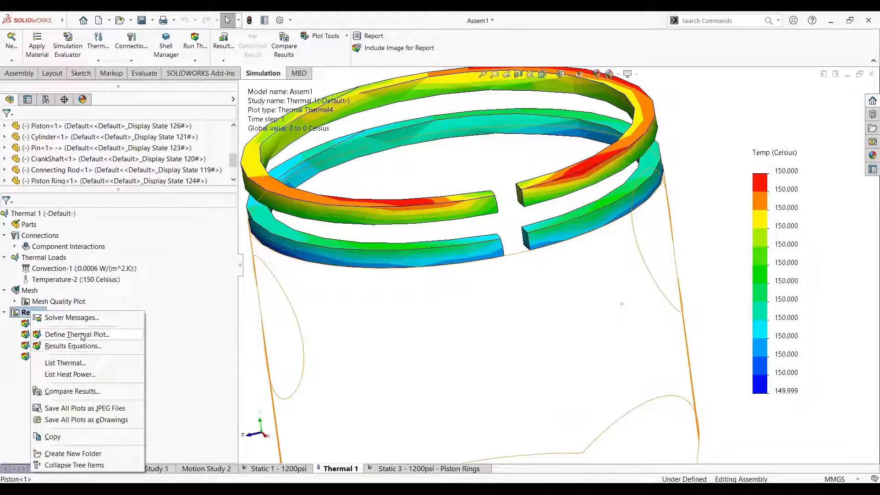
left_click(83, 335)
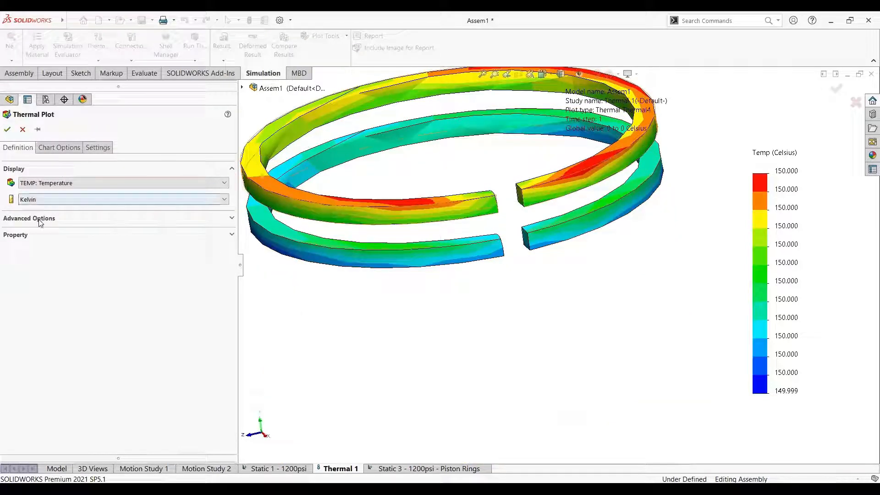
left_click(40, 219)
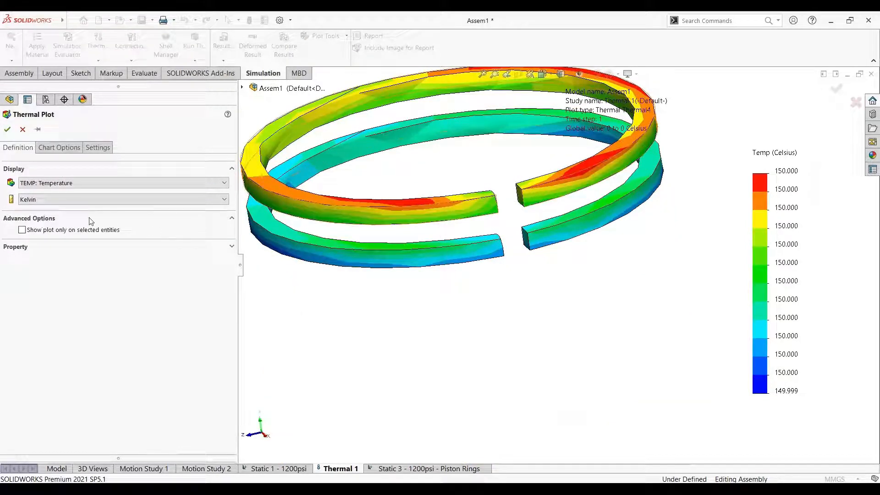
left_click(22, 230)
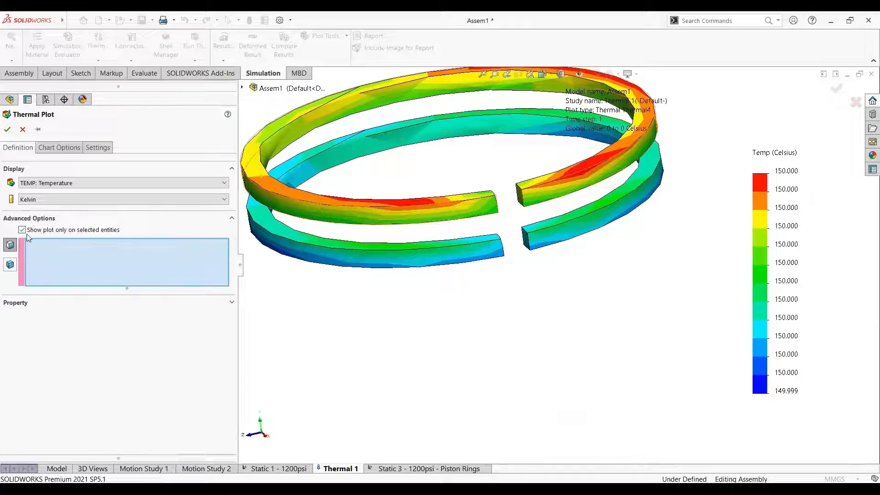
left_click(10, 265)
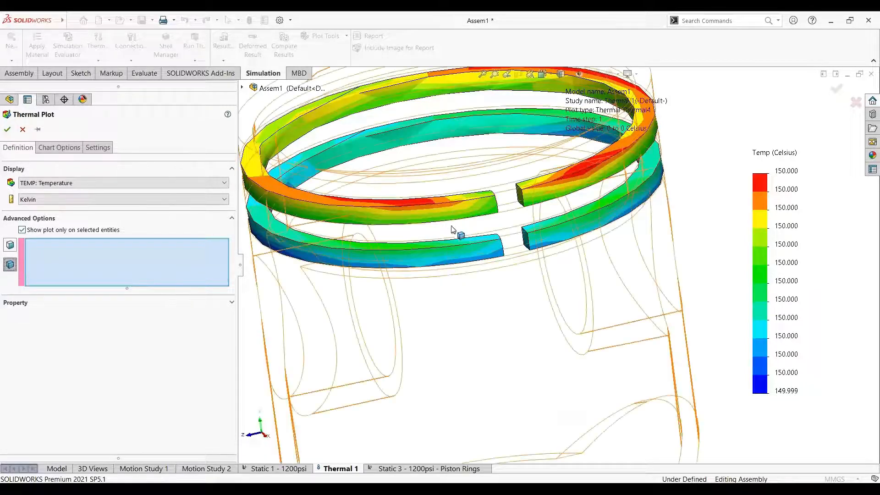
key("f")
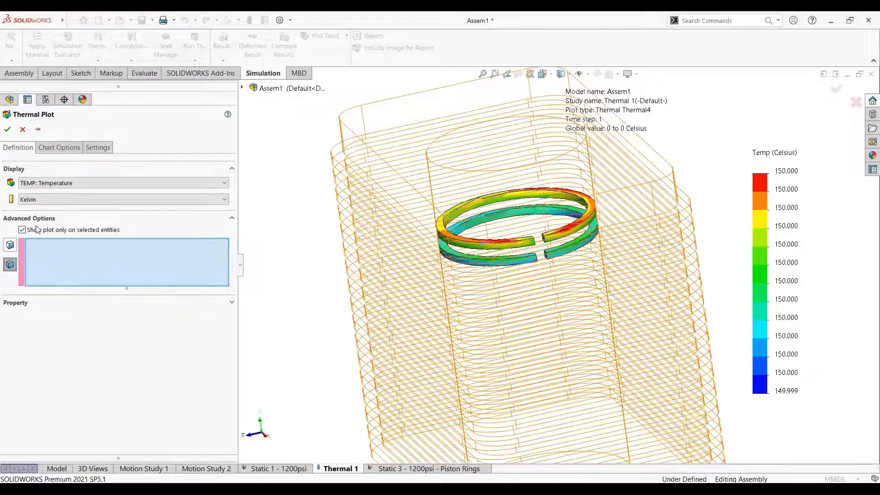
left_click(23, 130)
Open the Static 3 - 1200psi - Piston Rings study and examine its model, setup and list of results
left_click(429, 468)
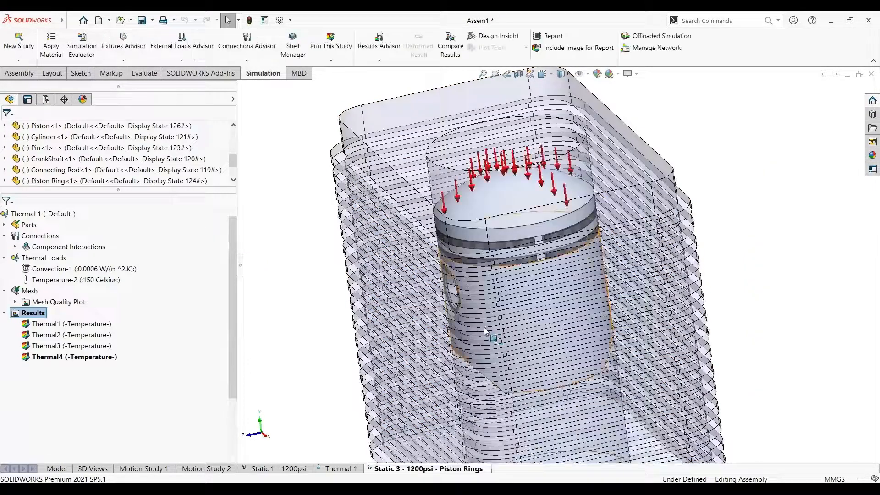
scroll(540, 376, "up", 6)
scroll(574, 312, "down", 2)
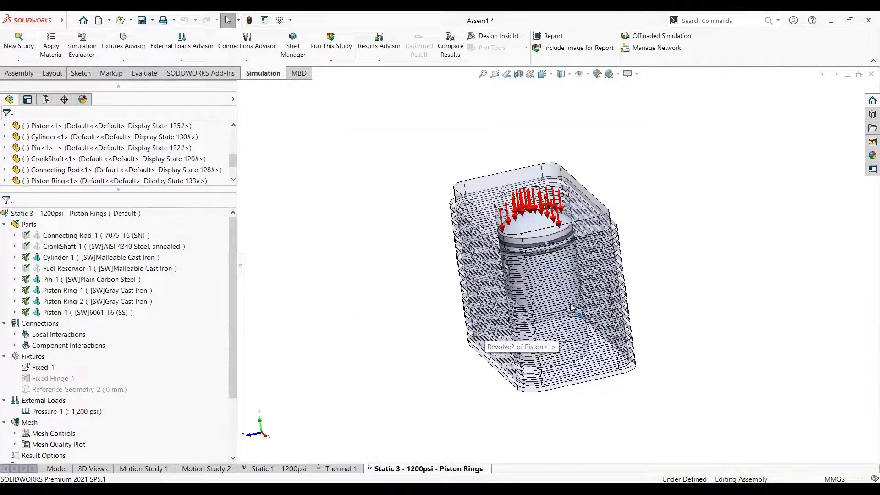
middle_click_drag(573, 312, 600, 286)
scroll(114, 155, "down", 1)
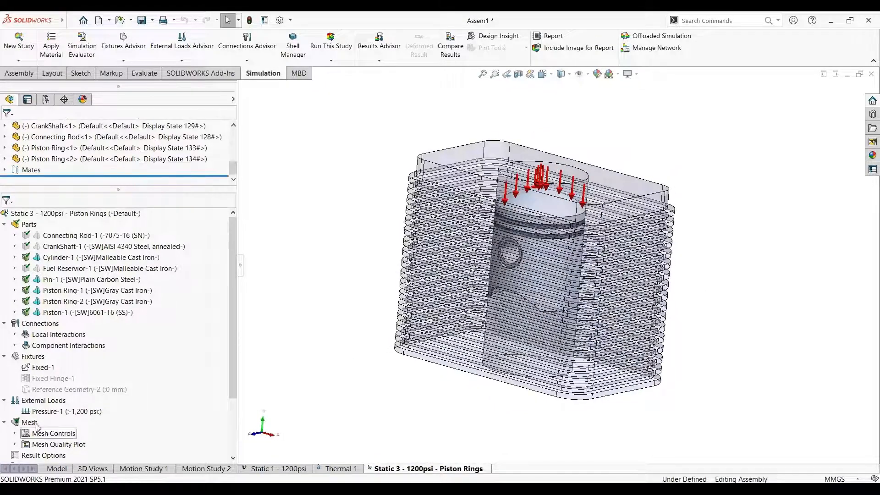
scroll(42, 407, "down", 3)
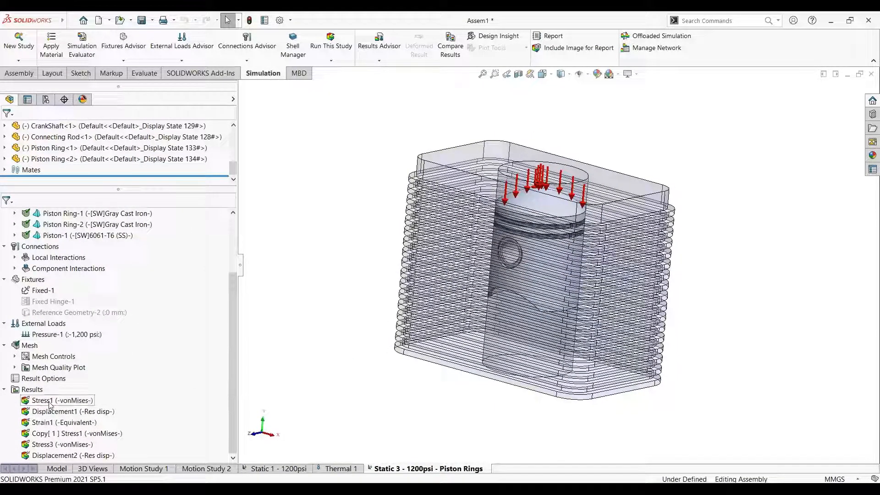
Review the commands available for the Stress1 plot and the Connecting Rod-1 part without applying any
right_click(49, 403)
left_click(312, 275)
scroll(169, 293, "up", 3)
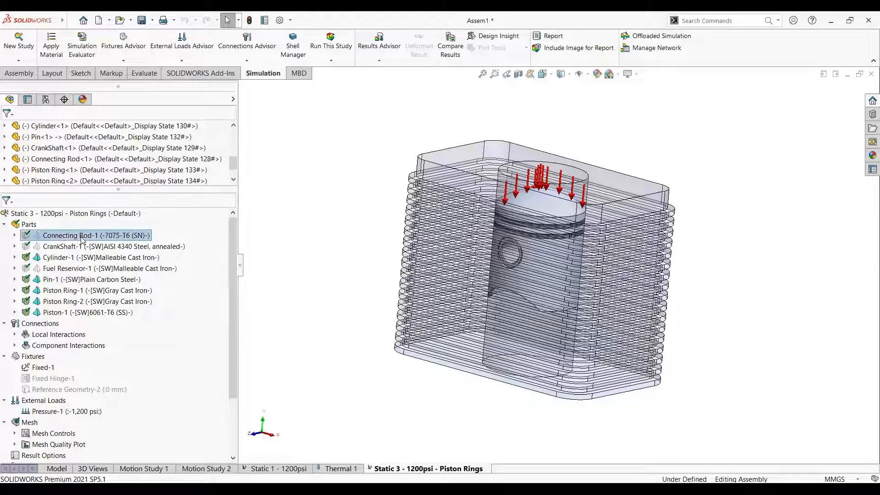
right_click(82, 238)
left_click(326, 235)
scroll(100, 337, "down", 3)
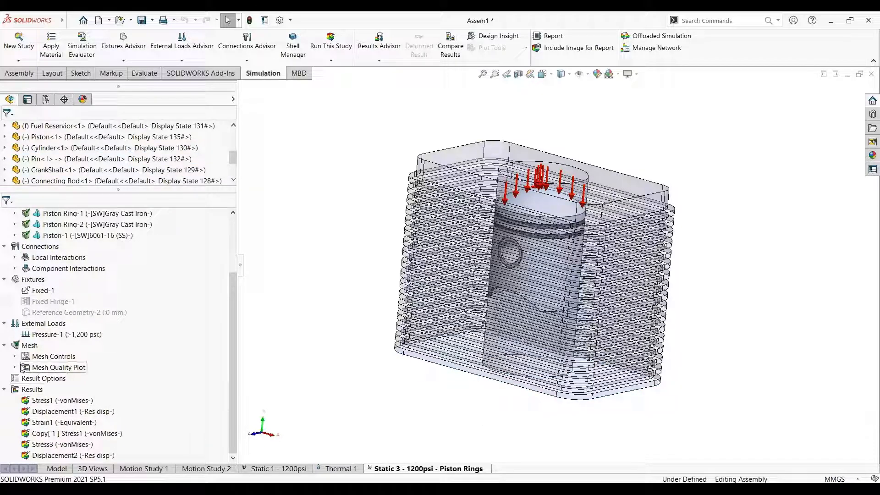
List the study's individual mesh controls and review the commands available for the mesh
left_click(15, 357)
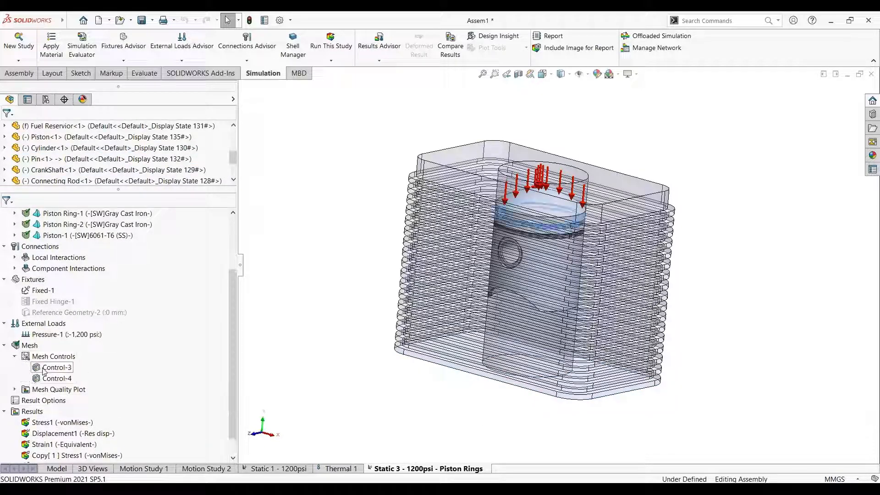
right_click(28, 346)
left_click(67, 426)
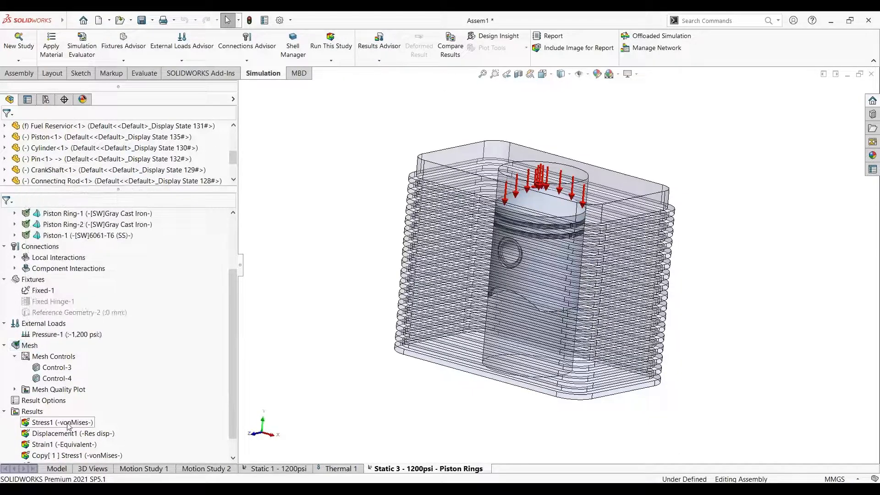
Show the Stress1 von Mises plot of the piston rings study
left_click(66, 426)
right_click(67, 430)
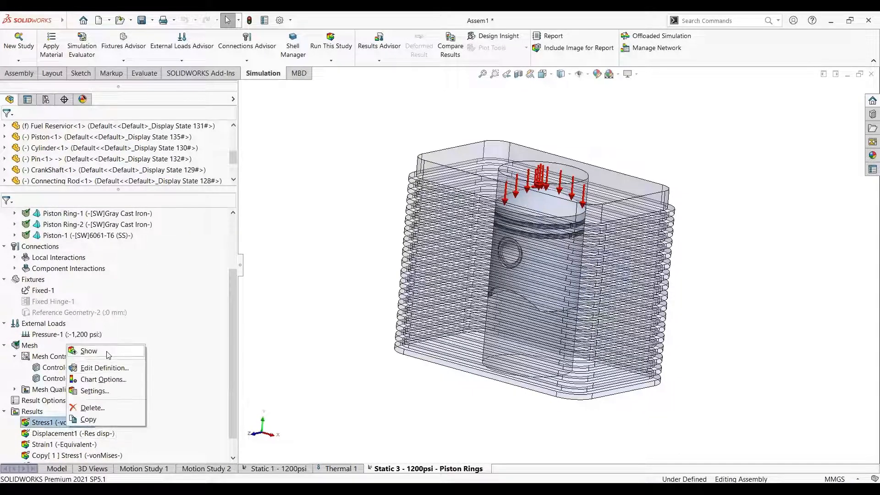
left_click(82, 351)
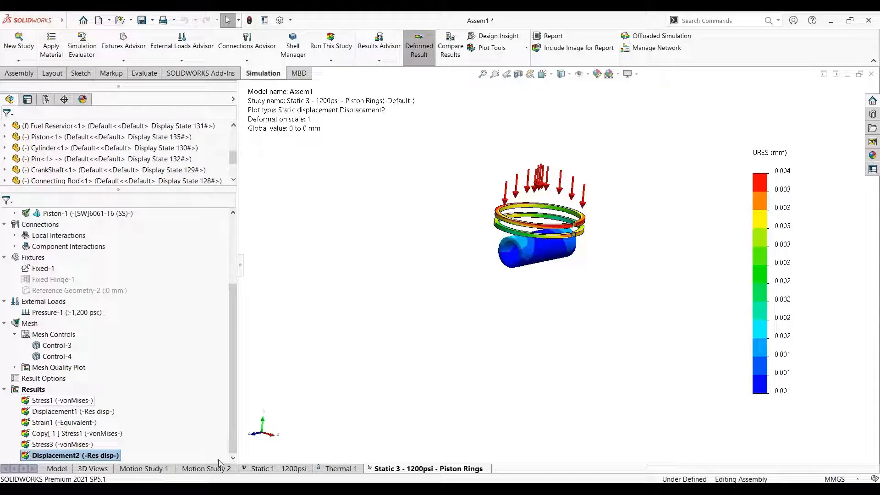
Open Motion Study 1 and review the available study types, keeping Motion Analysis
left_click(157, 469)
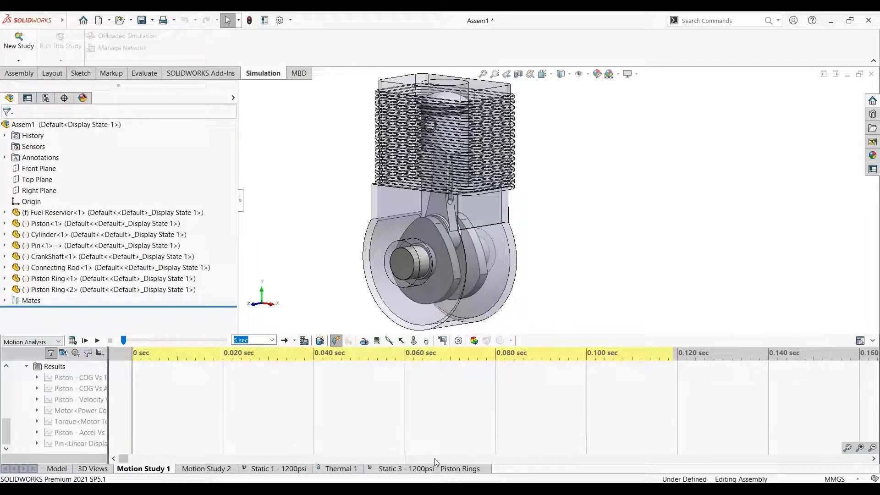
scroll(104, 407, "up", 5)
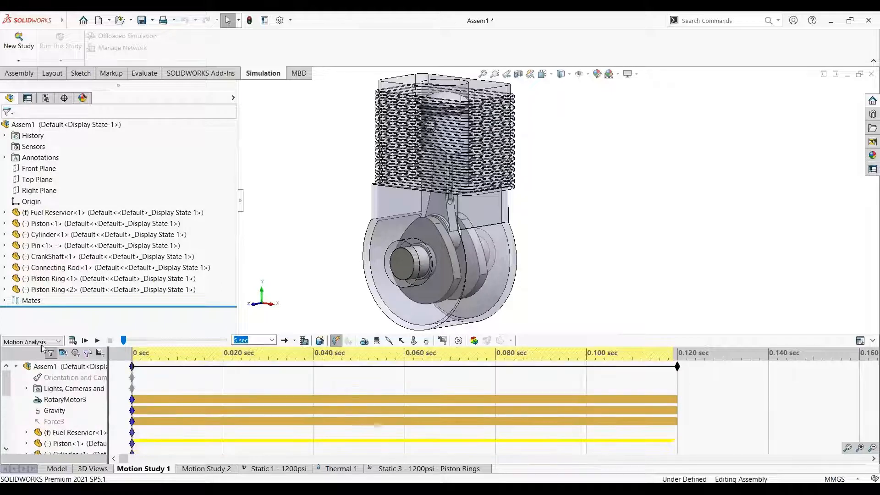
left_click(45, 342)
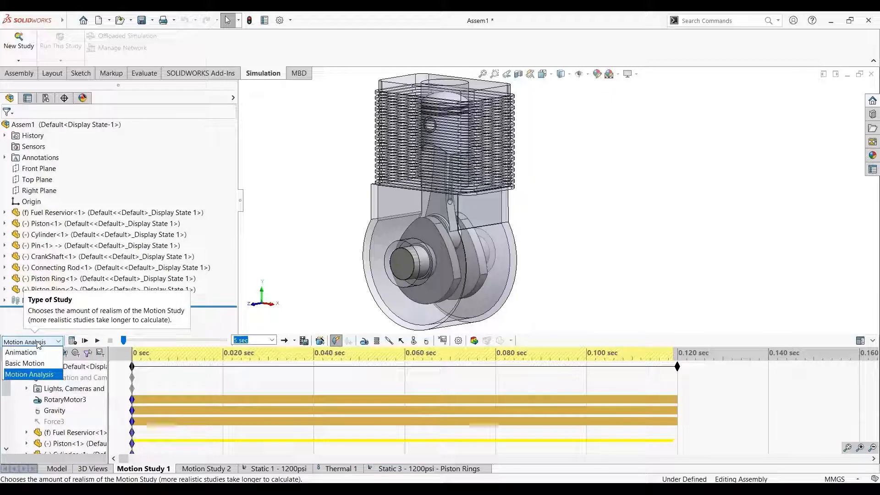
left_click(38, 344)
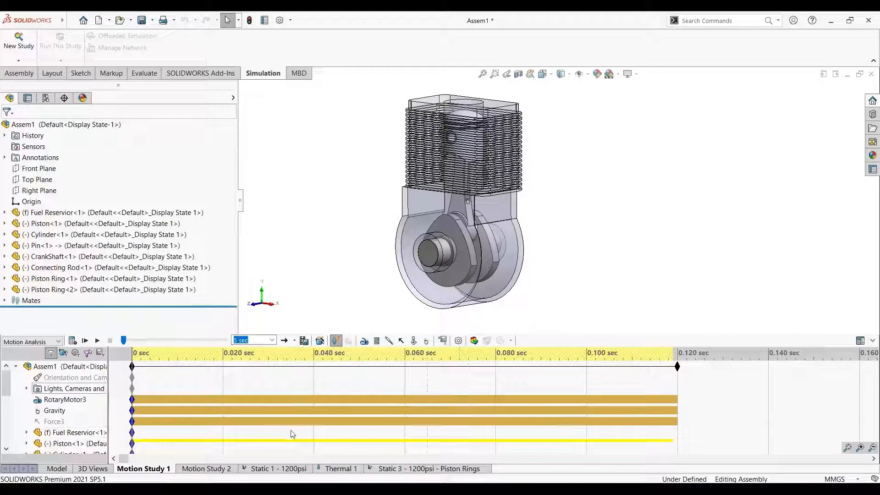
Inspect the RotaryMotor3 definition on the crankshaft, covering its motion types and speed, and close it without changes
right_click(55, 400)
left_click(354, 228)
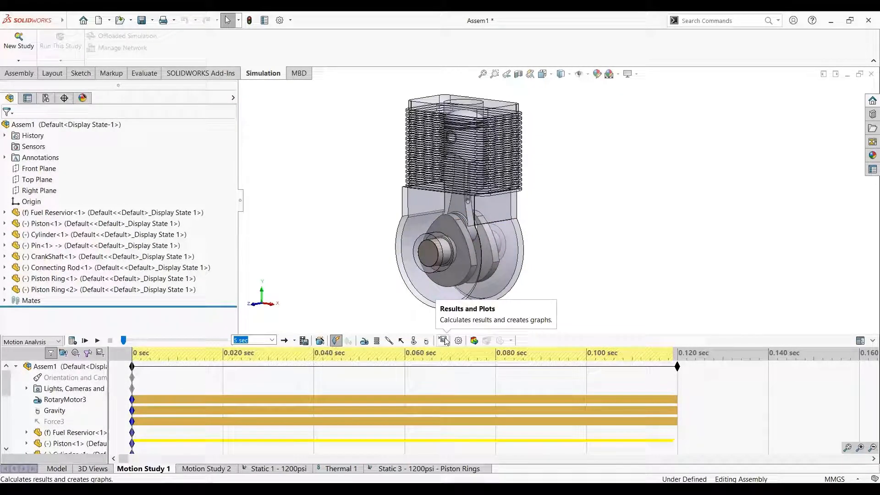
right_click(47, 399)
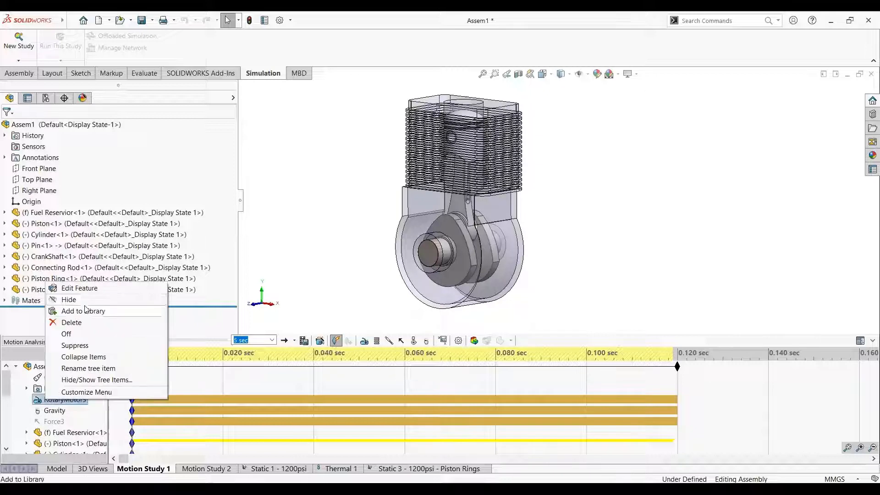
left_click(100, 289)
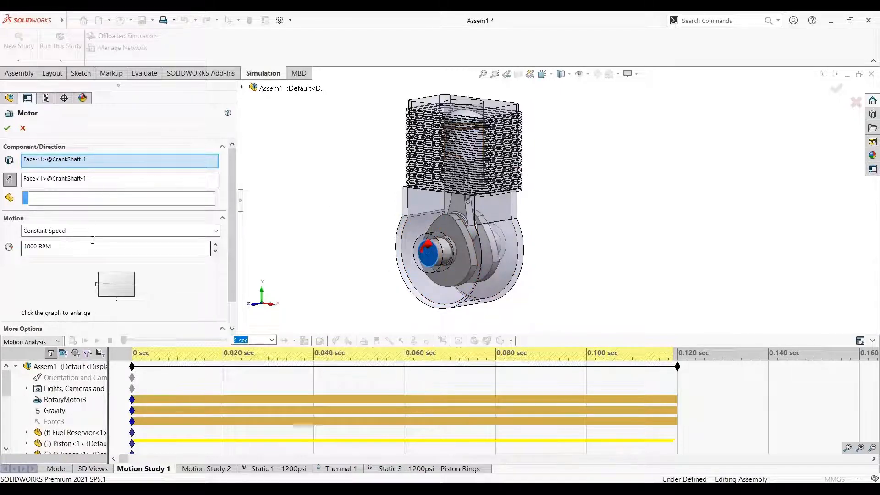
left_click(214, 232)
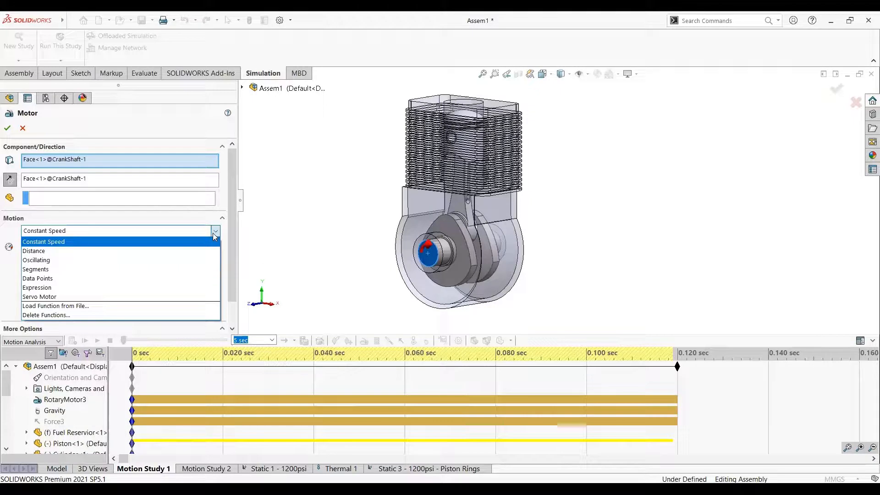
left_click(214, 235)
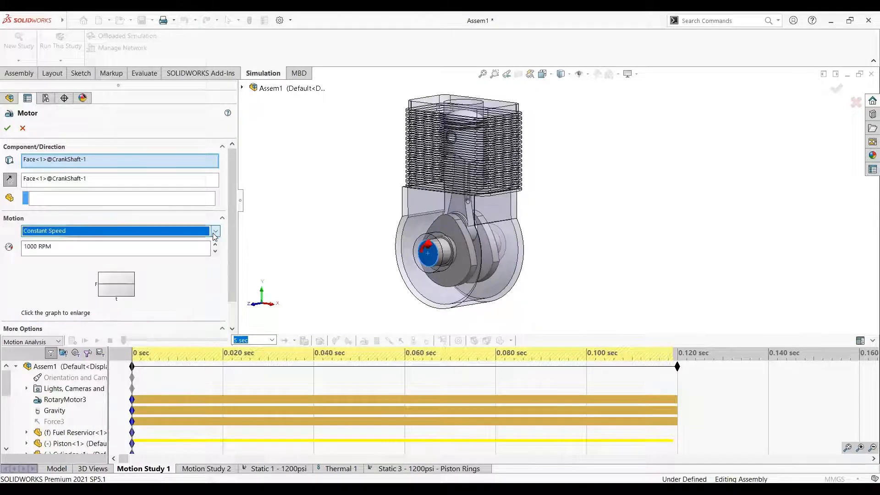
scroll(79, 233, "down", 1)
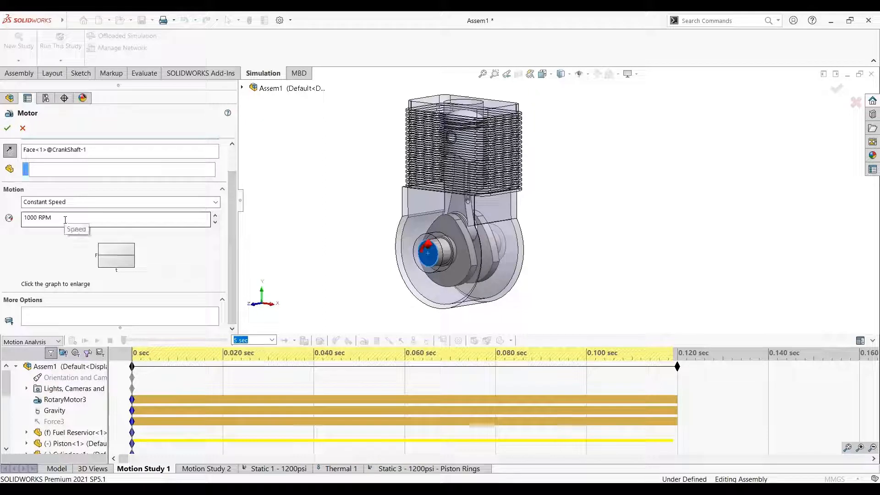
left_click(24, 129)
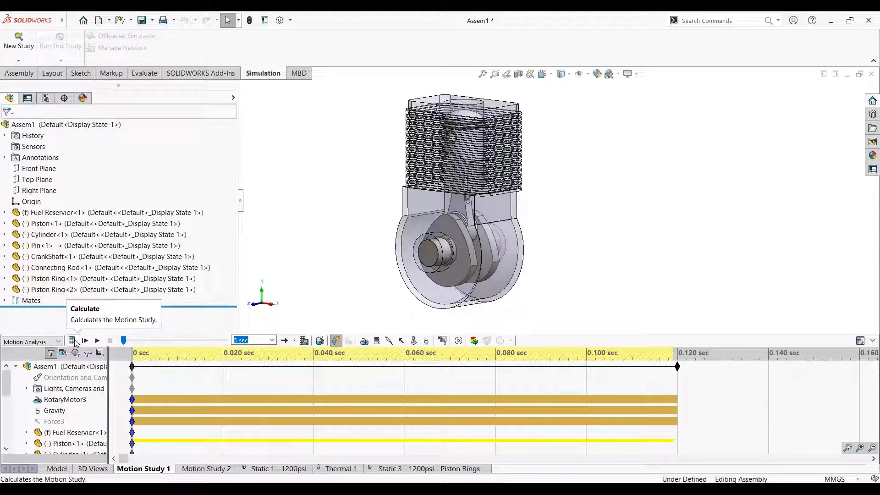
Review the commands available for the suppressed Force3 load and highlight the gravity direction in the model
right_click(53, 422)
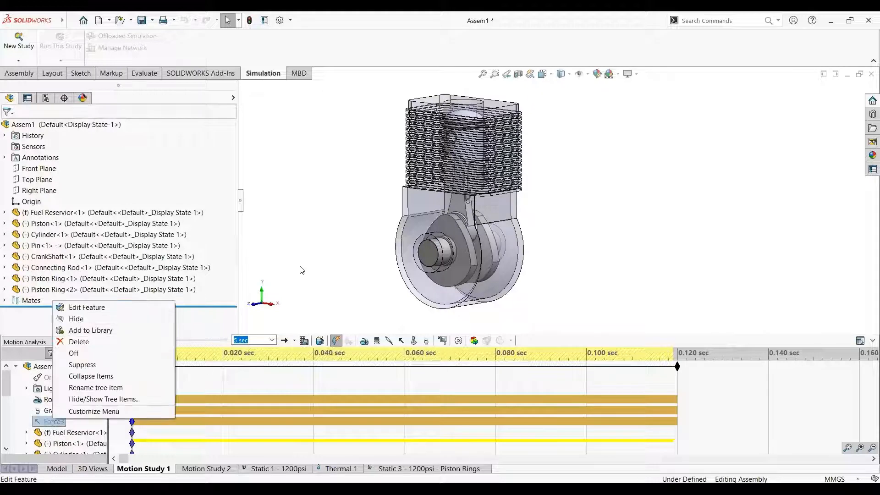
left_click(313, 263)
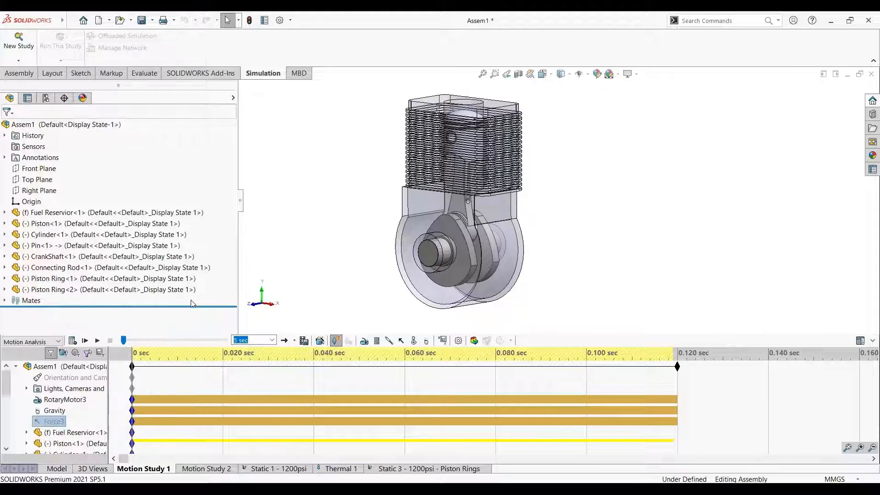
left_click(59, 411)
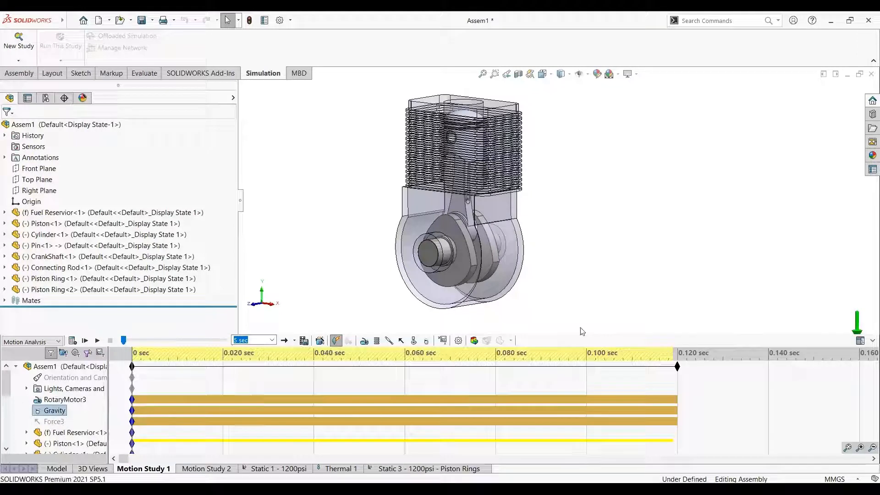
Calculate Motion Study 1 and start a new result plot, reviewing the Displacement/Velocity/Acceleration category and the Forces sub-categories
left_click(72, 340)
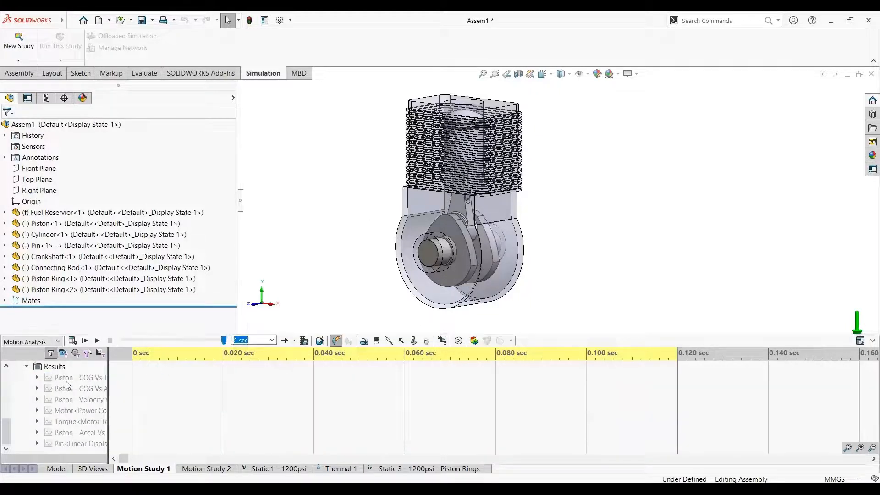
left_click(442, 344)
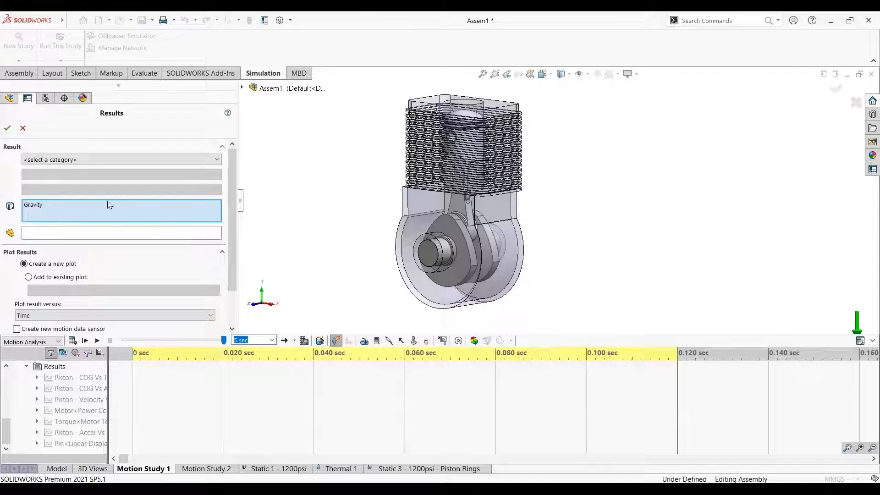
left_click(139, 160)
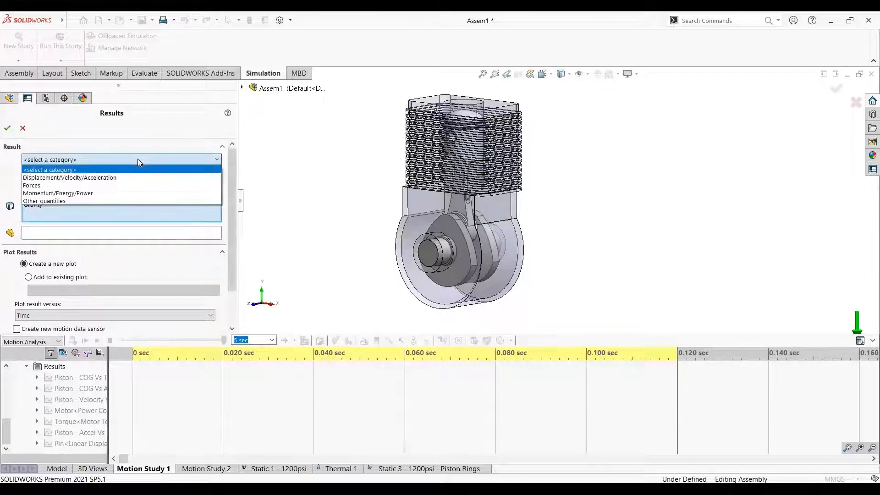
left_click(96, 178)
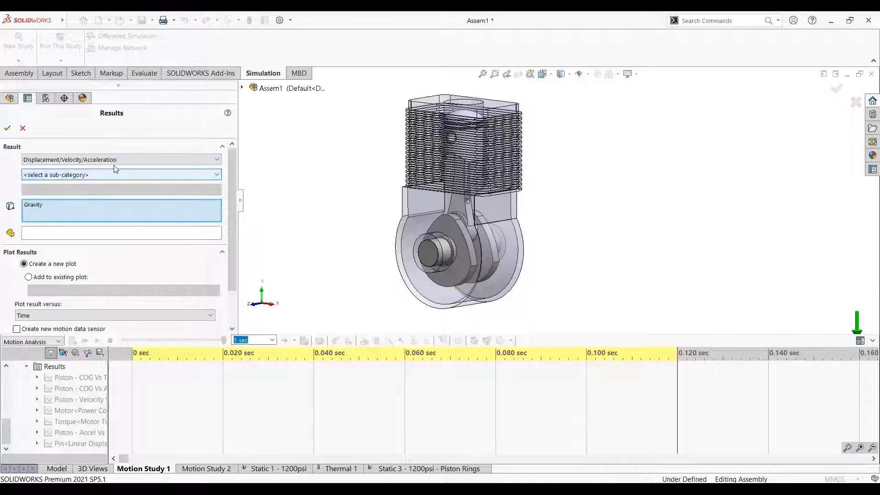
left_click(107, 159)
left_click(76, 184)
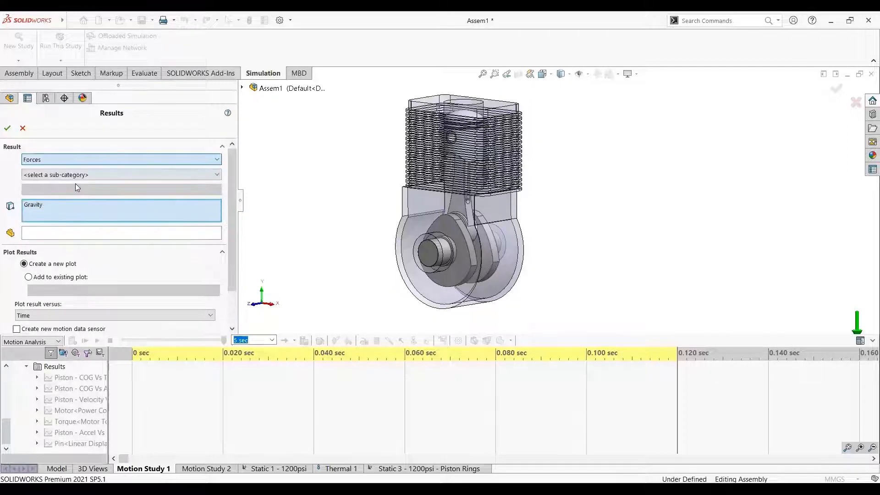
left_click(95, 177)
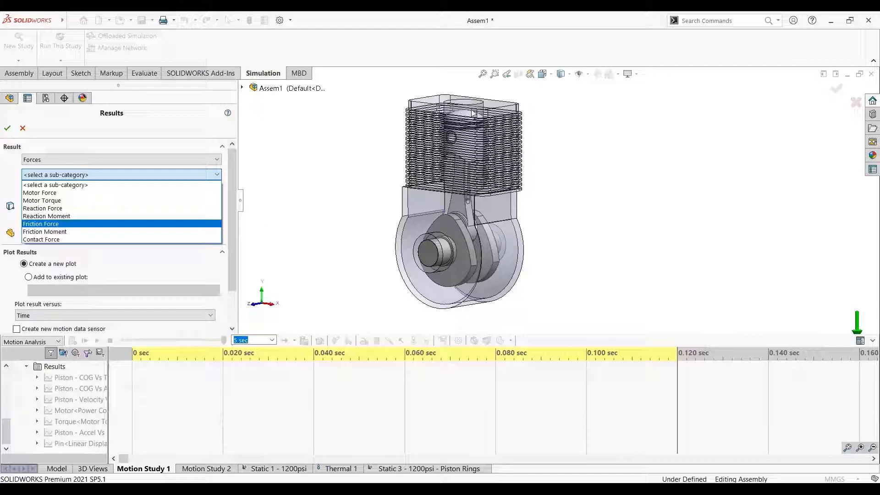
Review the sub-categories under Momentum/Energy/Power and Other quantities, and cancel the result definition without creating a plot
left_click(118, 160)
left_click(117, 160)
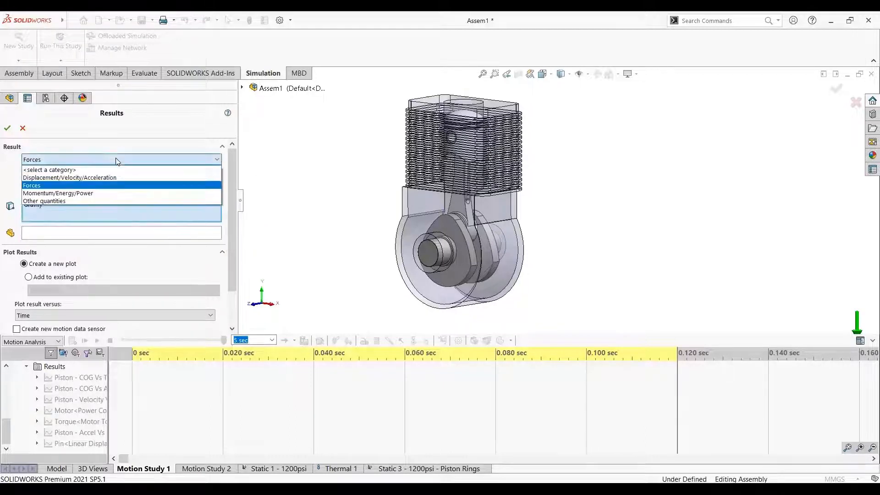
left_click(83, 193)
left_click(95, 175)
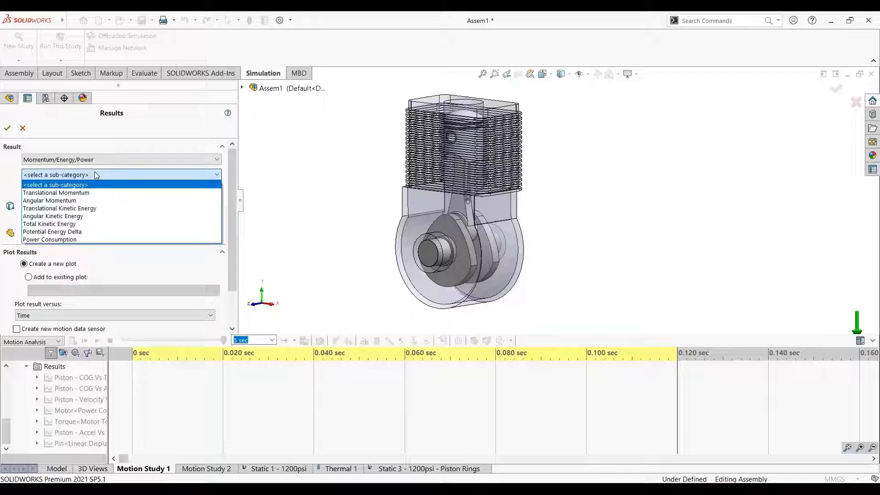
left_click(94, 173)
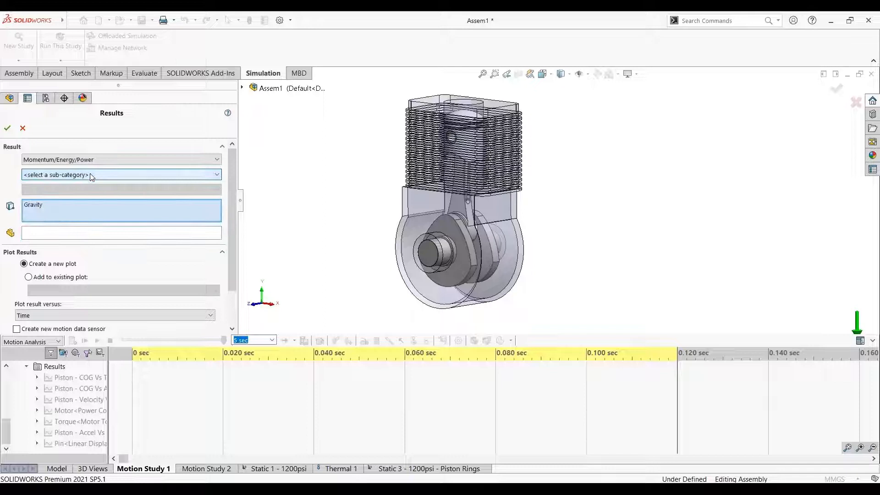
left_click(67, 160)
left_click(48, 201)
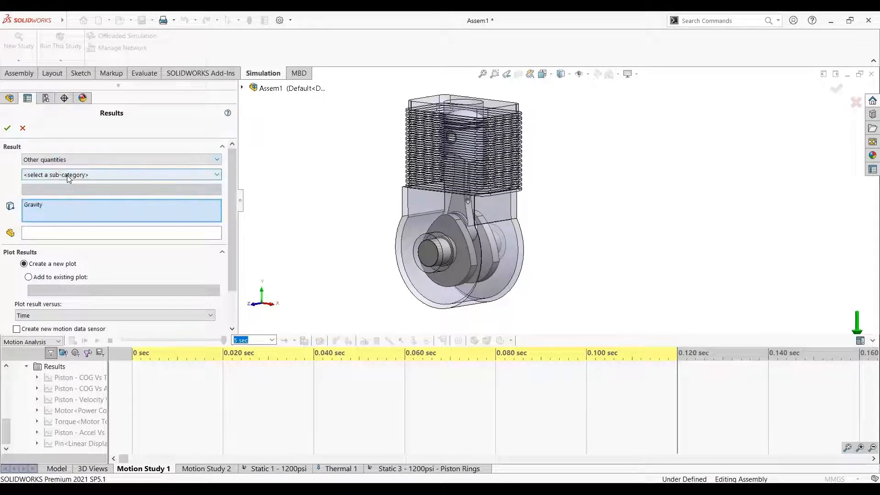
left_click(68, 175)
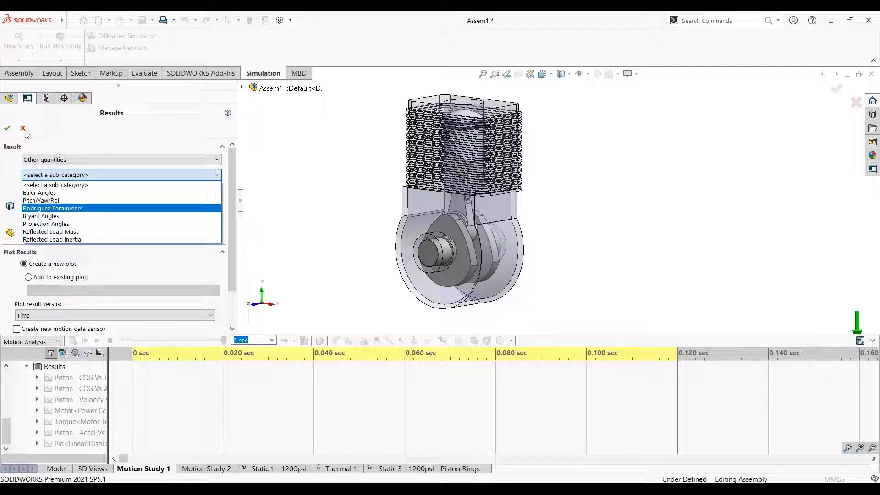
left_click(90, 132)
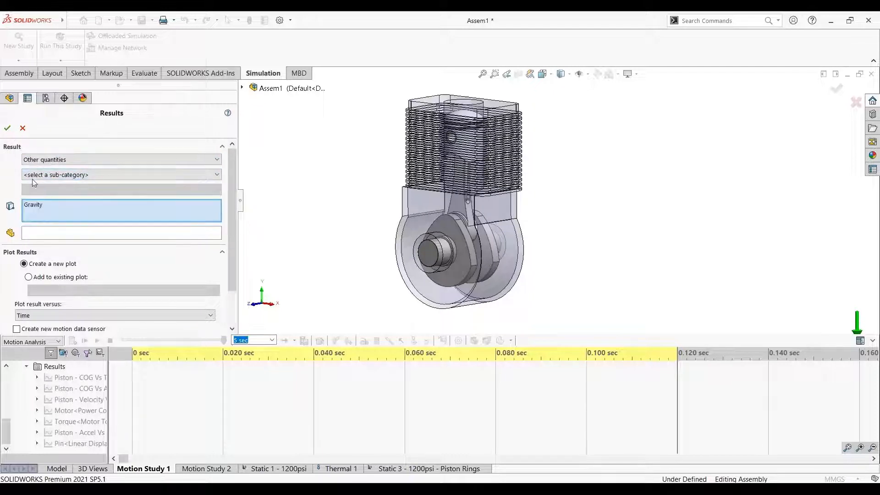
left_click(22, 128)
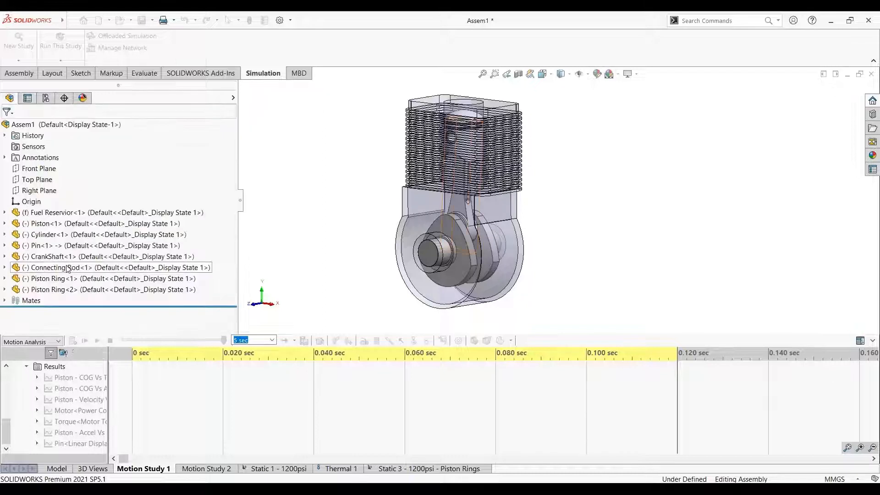
Widen the motion study tree to make the result names readable and go through the piston, motor and torque plots
right_click(67, 380)
left_click(56, 390)
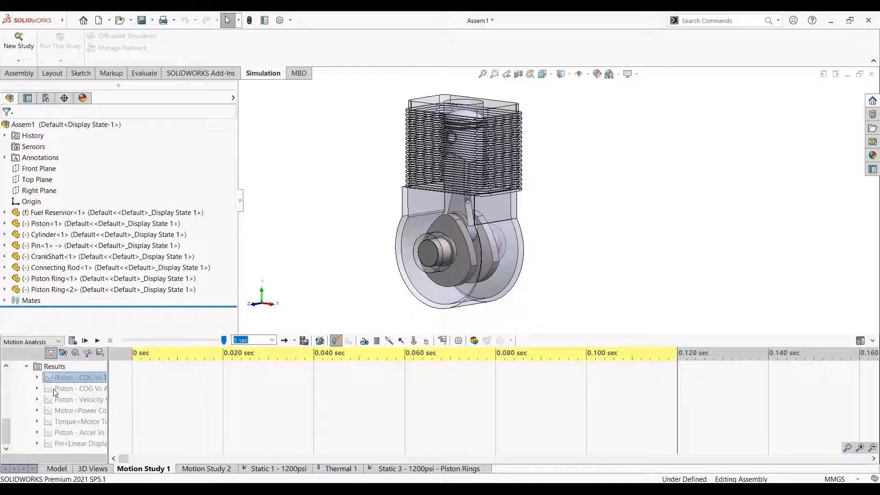
left_click_drag(108, 394, 169, 393)
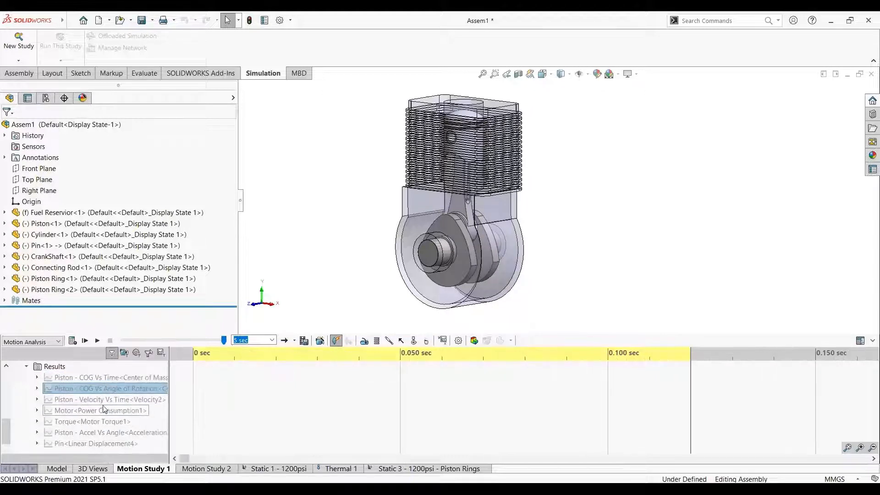
left_click(77, 412)
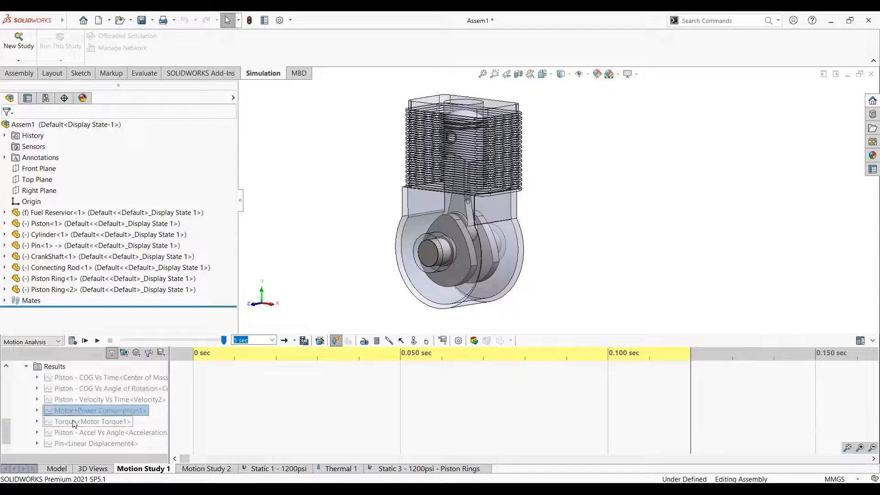
left_click(73, 422)
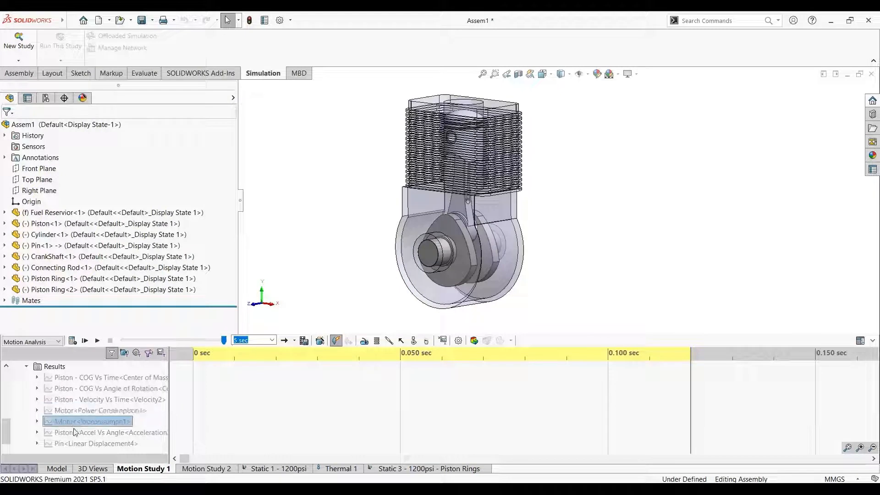
left_click(76, 433)
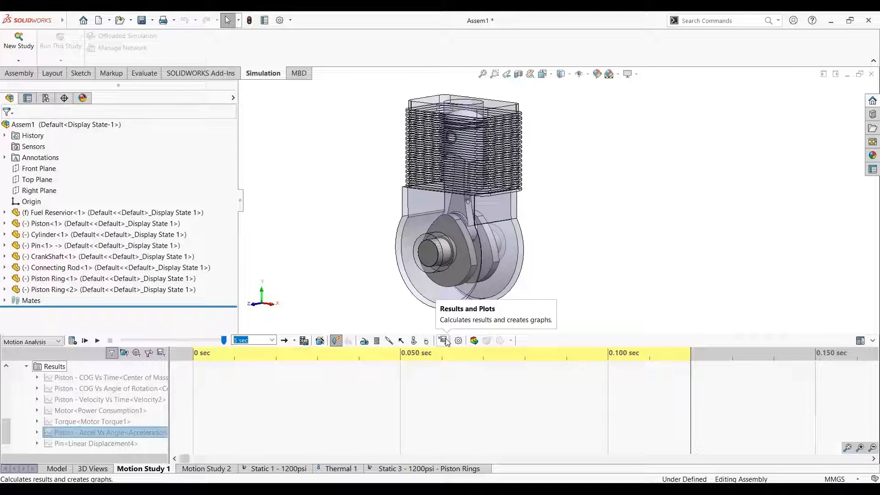
Show the Piston - Velocity Vs Time plot, review the chart's available commands, and close it
right_click(96, 399)
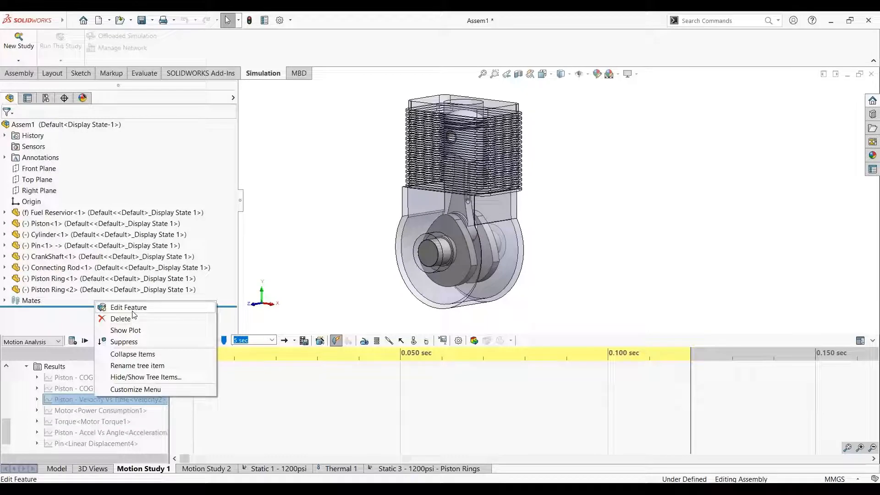
left_click(126, 330)
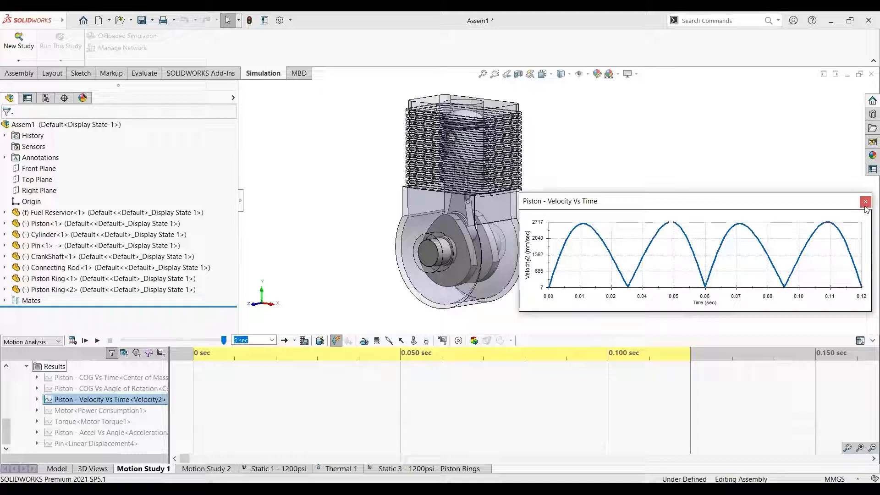
right_click(443, 158)
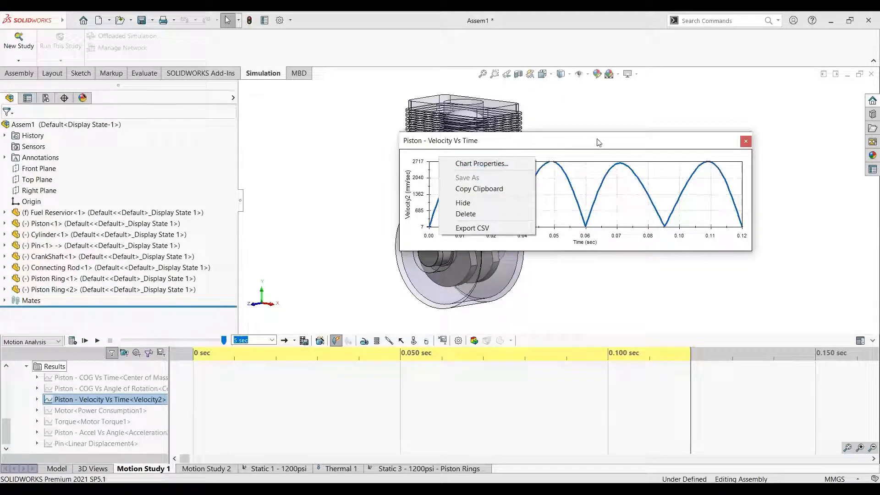
left_click(746, 141)
left_click(746, 141)
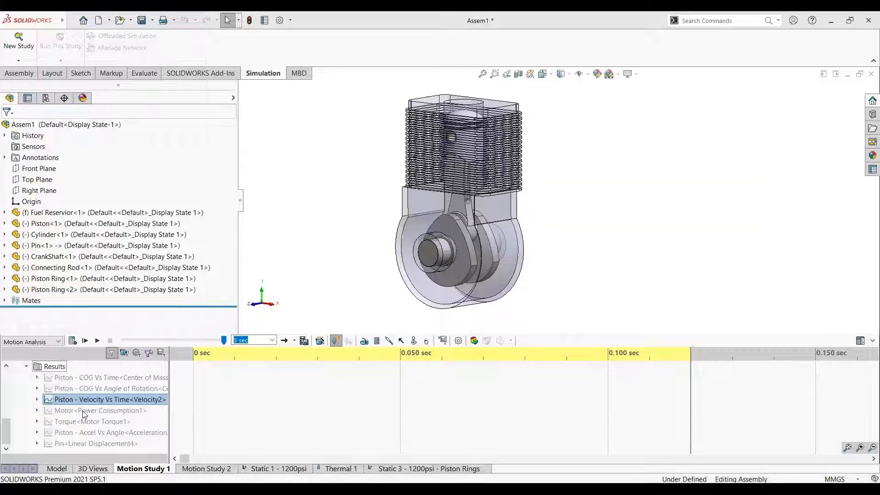
Show the Motor power consumption plot and enlarge its chart for inspection
right_click(85, 411)
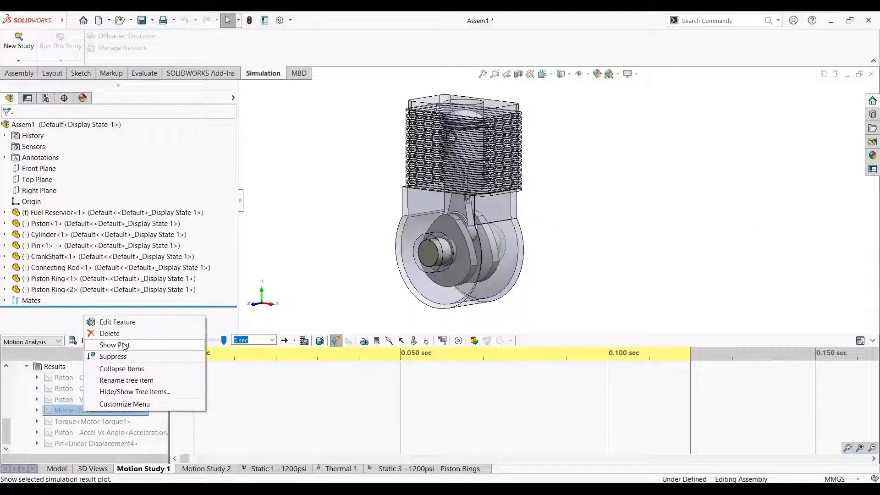
left_click(124, 347)
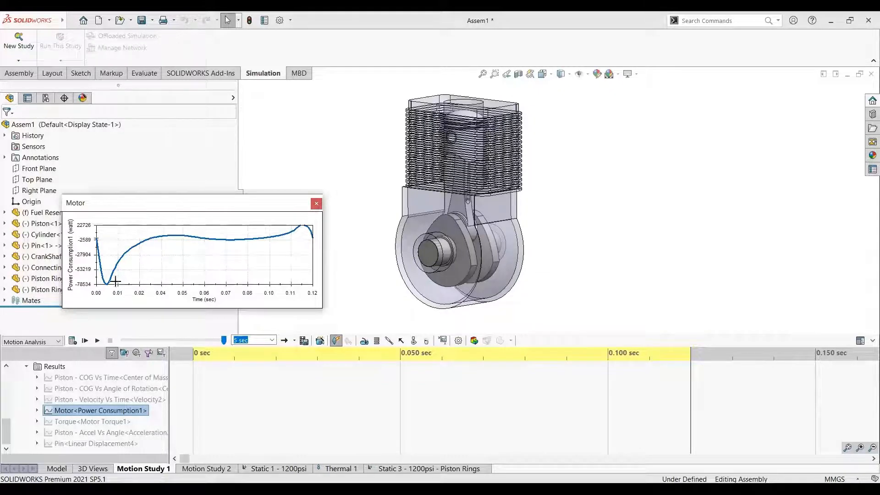
left_click_drag(322, 307, 443, 369)
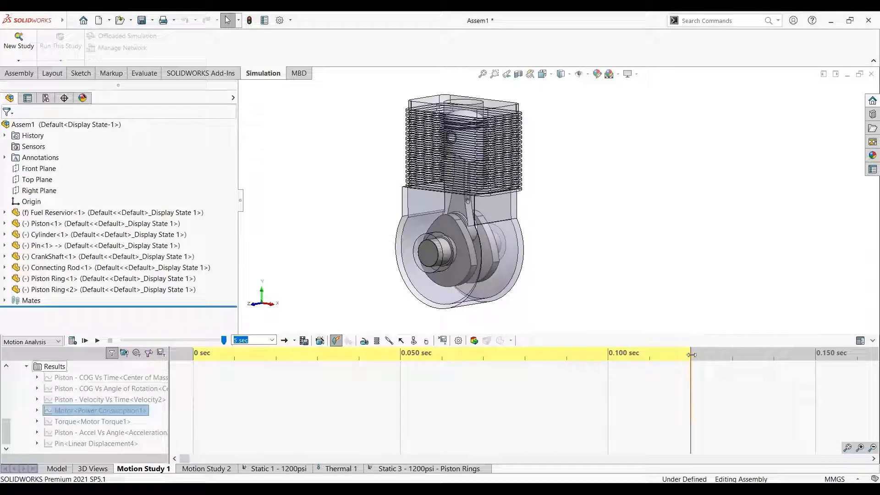
Show the Torque plot of the motor and reposition its chart beside the engine model
right_click(105, 423)
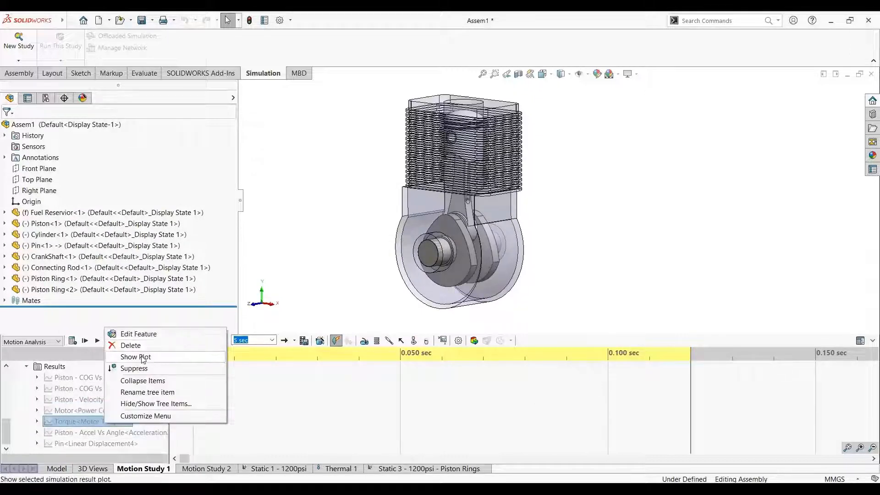
left_click(143, 360)
left_click_drag(619, 341, 519, 262)
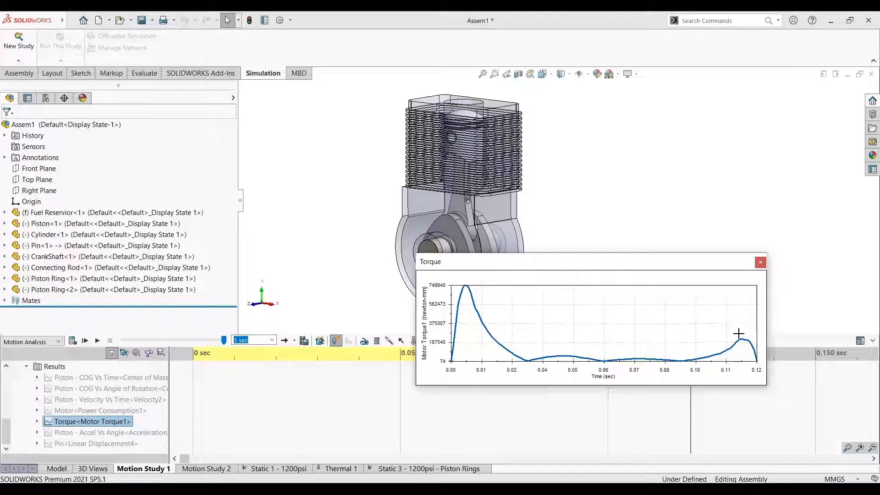
left_click(103, 426)
Show the Piston - Accel Vs Angle plot, play the motion study from the start alongside it, and close the plot
right_click(106, 433)
left_click(137, 364)
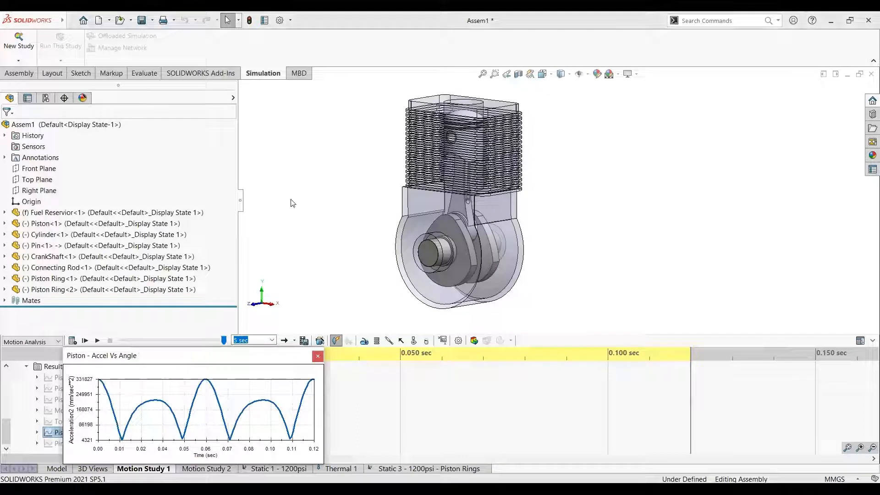
left_click_drag(189, 357, 291, 199)
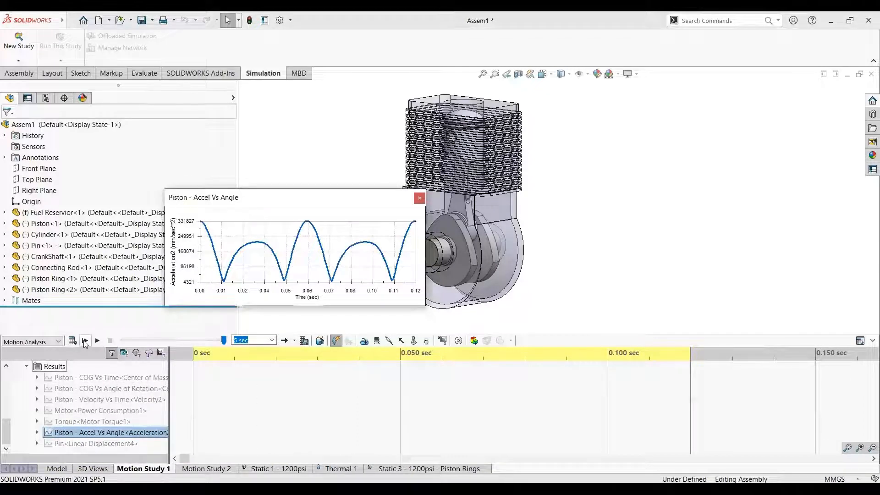
left_click(84, 341)
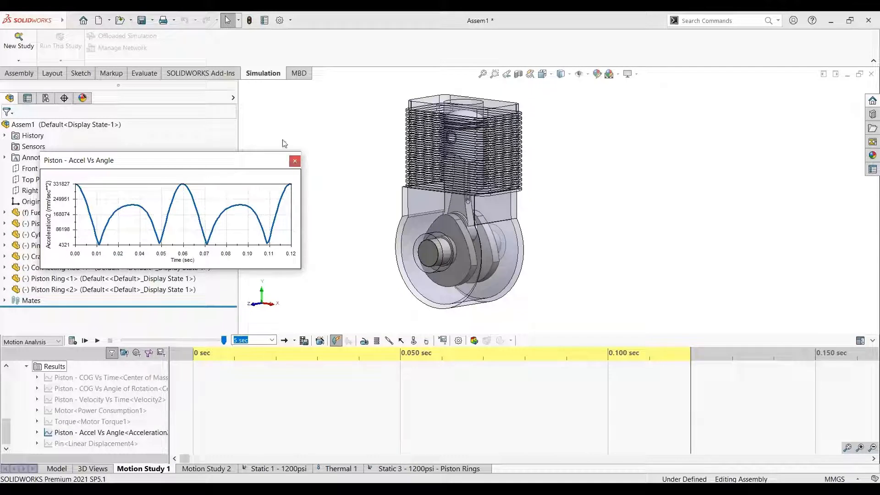
left_click(295, 161)
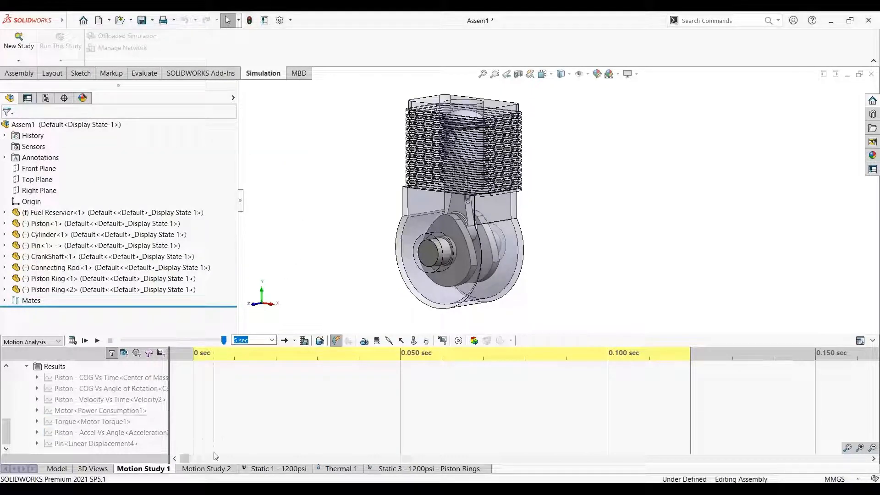
Return from Motion Study 1 to the Model view and show the whole engine assembly
scroll(105, 413, "up", 3)
scroll(104, 413, "up", 2)
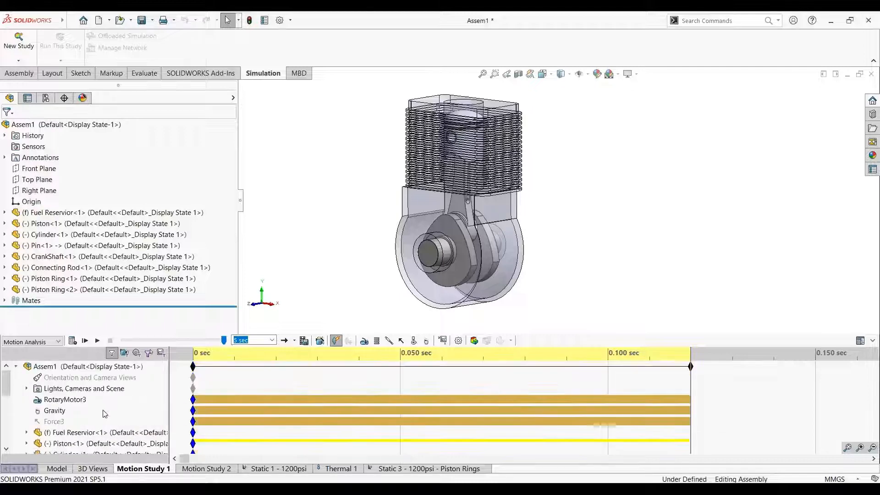
left_click(58, 469)
scroll(447, 303, "down", 5)
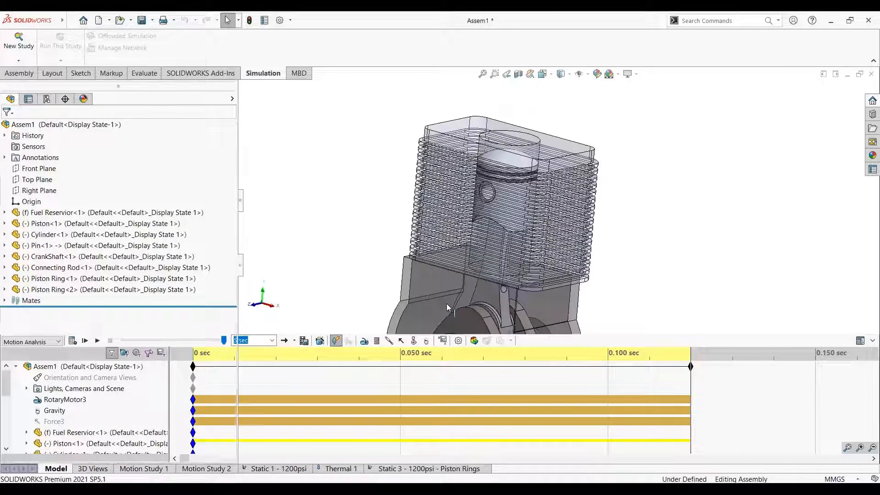
scroll(614, 375, "up", 5)
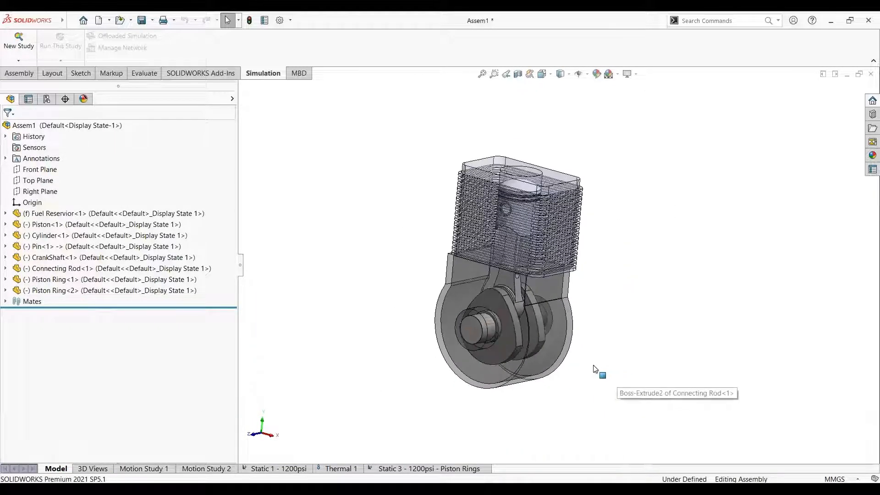